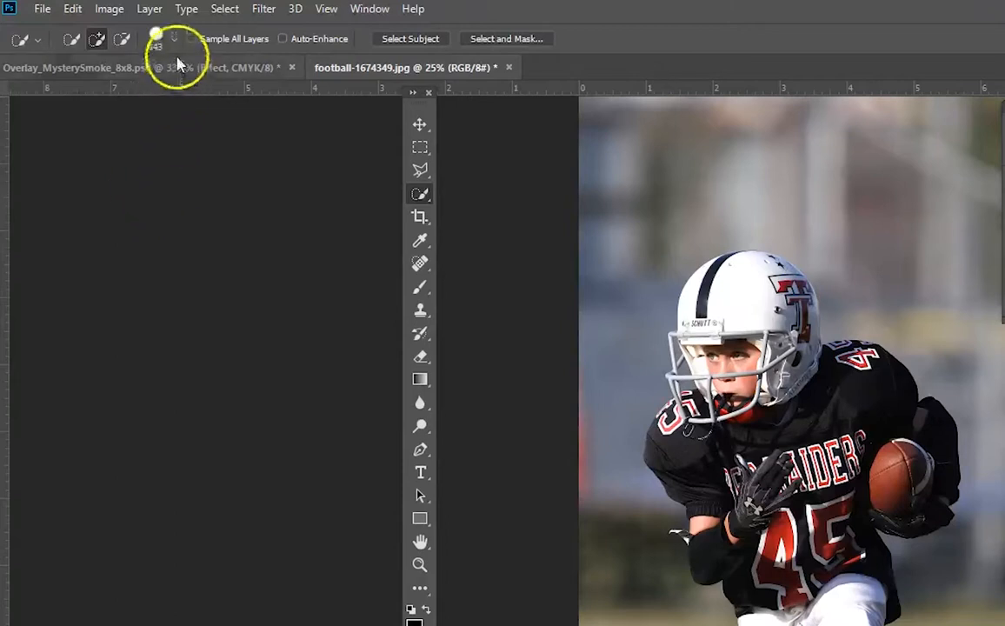
- Set the Quick Selection brush to 182 px size and 57% hardness
click(172, 45)
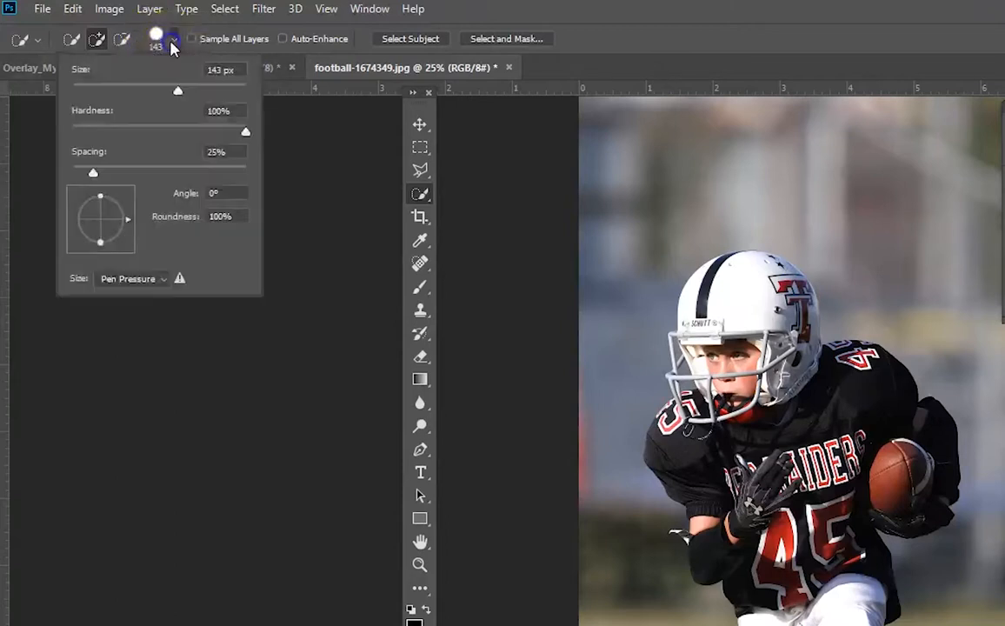
mouse_move(178, 91)
mouse_down()
mouse_move(149, 95)
mouse_move(196, 98)
mouse_up()
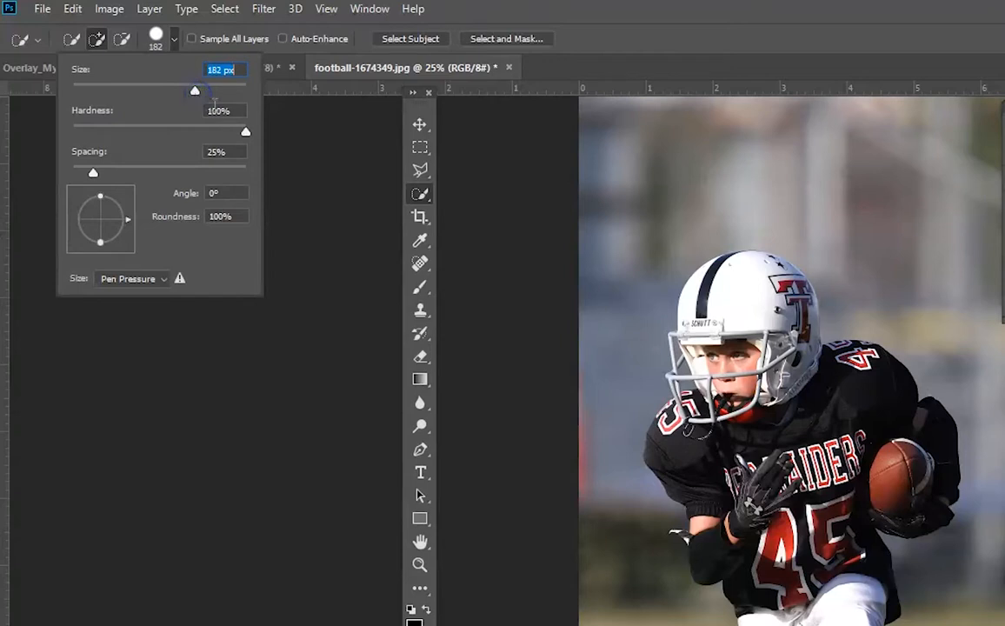
drag(245, 132, 170, 138)
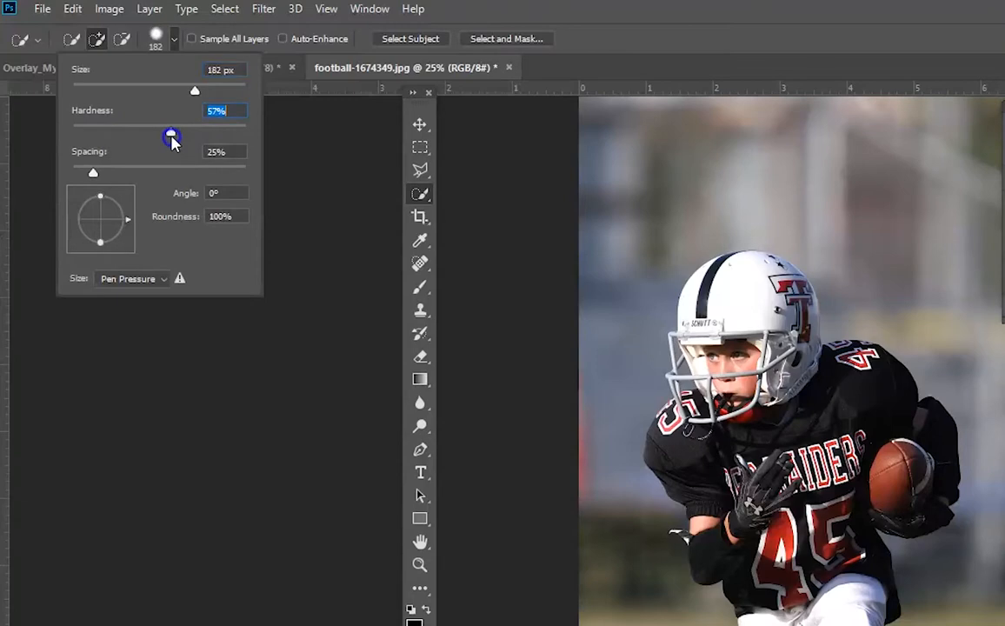
click(152, 35)
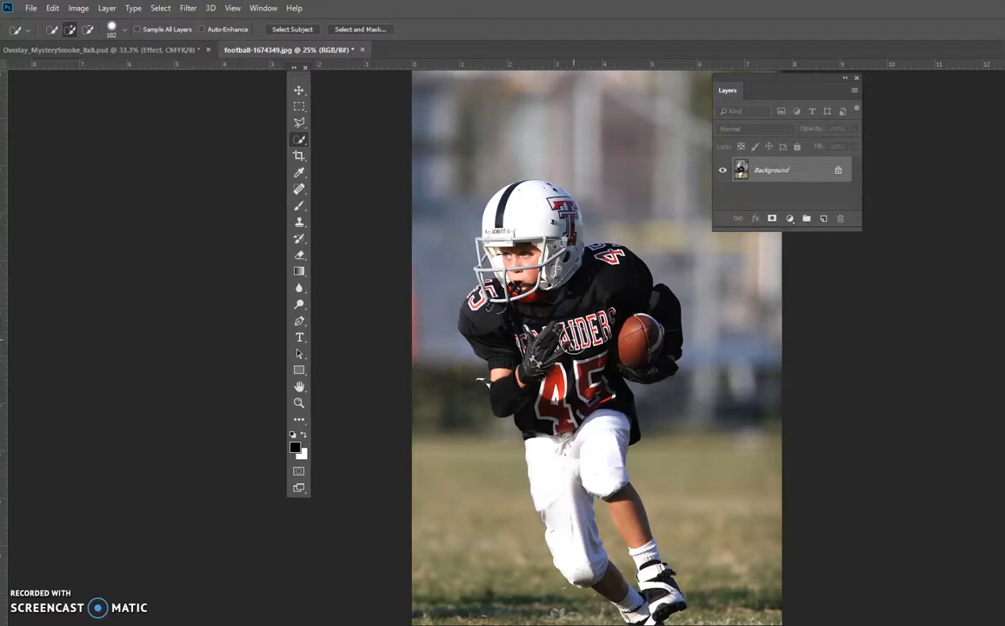
- Enlarge the Quick Selection brush to 400 px and select the football player's helmet, jersey, ball and pants
key(bracketright)
key(bracketright)
drag(565, 258, 546, 225)
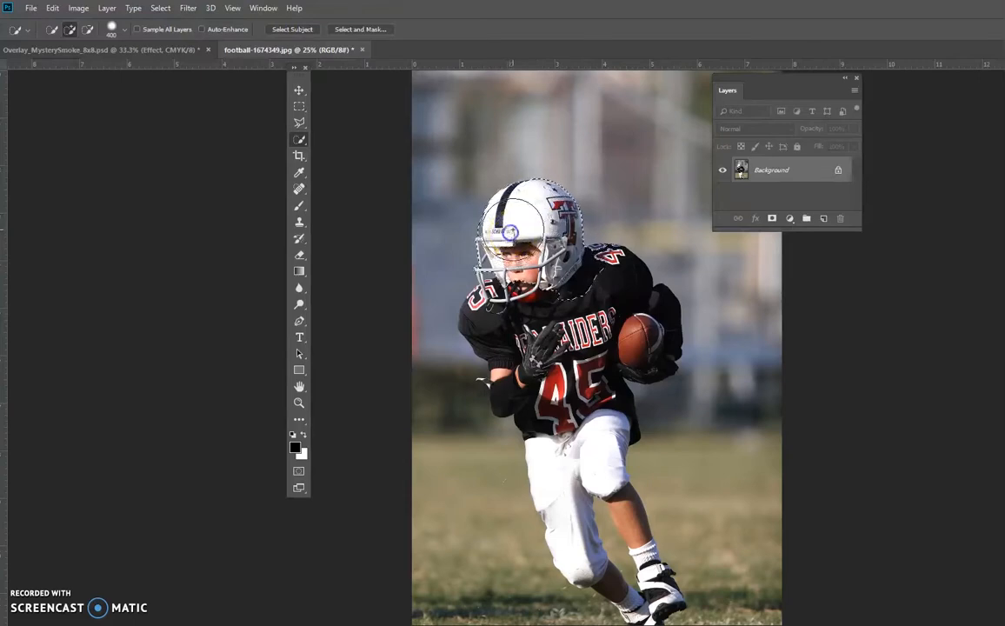
mouse_move(523, 273)
mouse_down()
mouse_move(507, 291)
mouse_move(509, 278)
mouse_move(538, 347)
mouse_move(521, 359)
mouse_move(535, 359)
mouse_move(524, 375)
mouse_move(581, 399)
mouse_move(617, 338)
mouse_up()
mouse_move(566, 448)
mouse_down()
mouse_move(582, 483)
mouse_move(592, 453)
mouse_up()
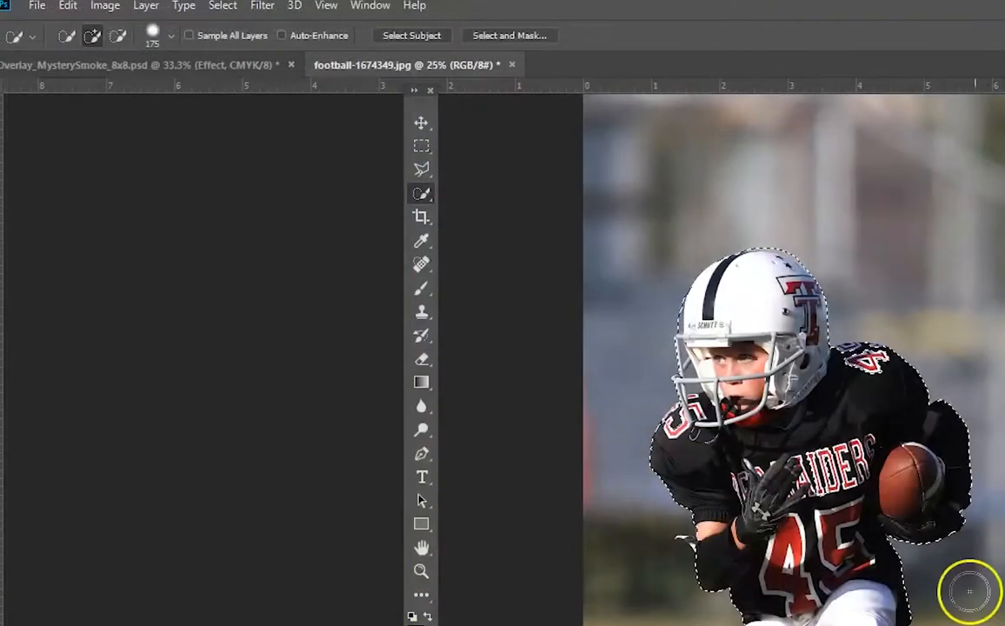
- Open the selection in Select and Mask, preview it in Black & White, On Layers and On White, and return to Overlay view
click(528, 39)
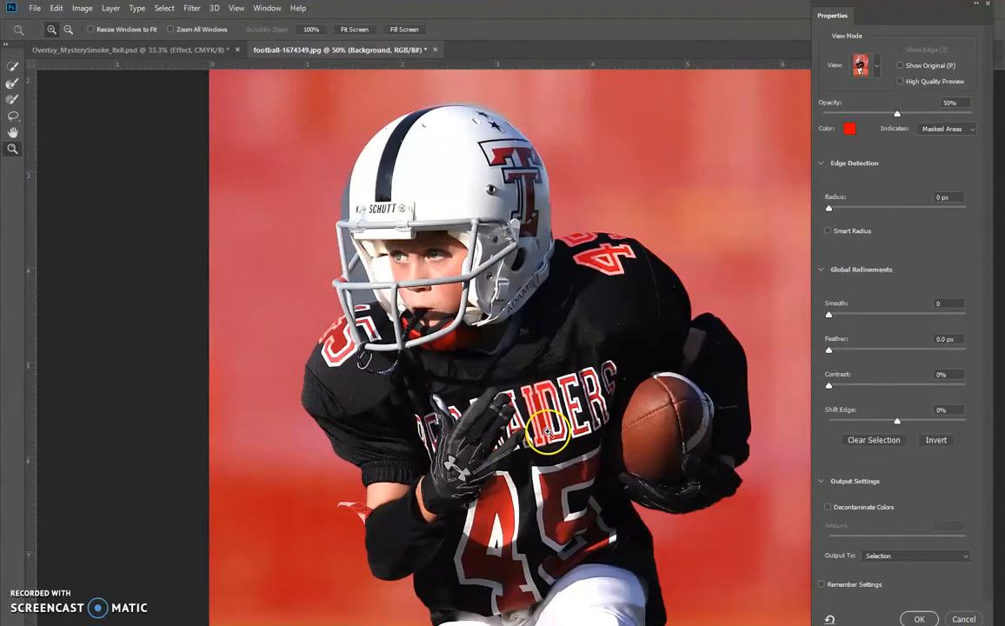
mouse_move(908, 8)
mouse_down()
mouse_move(893, 17)
mouse_move(903, 13)
mouse_up()
click(868, 73)
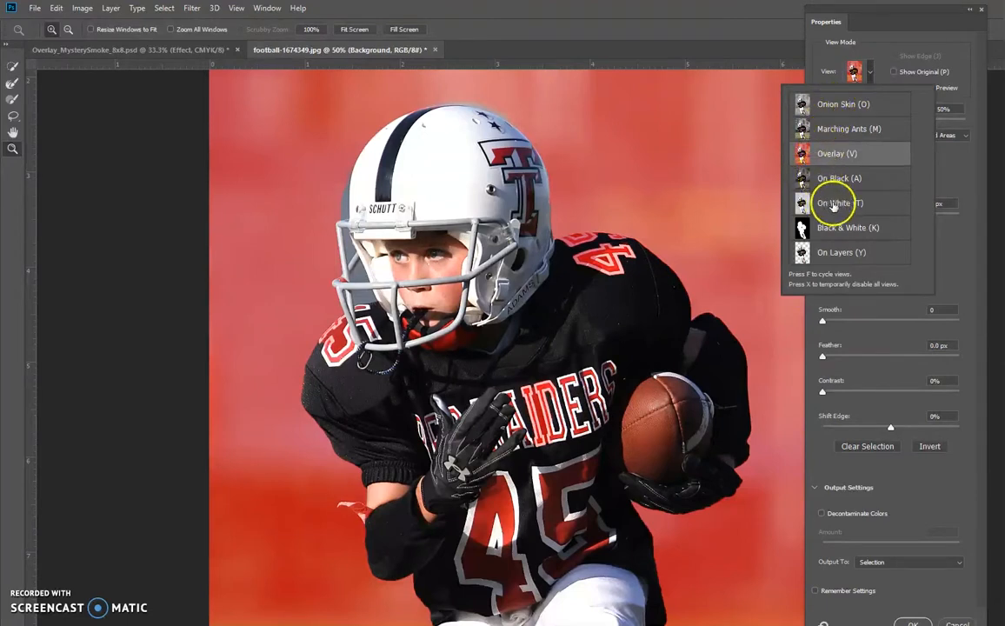
click(830, 229)
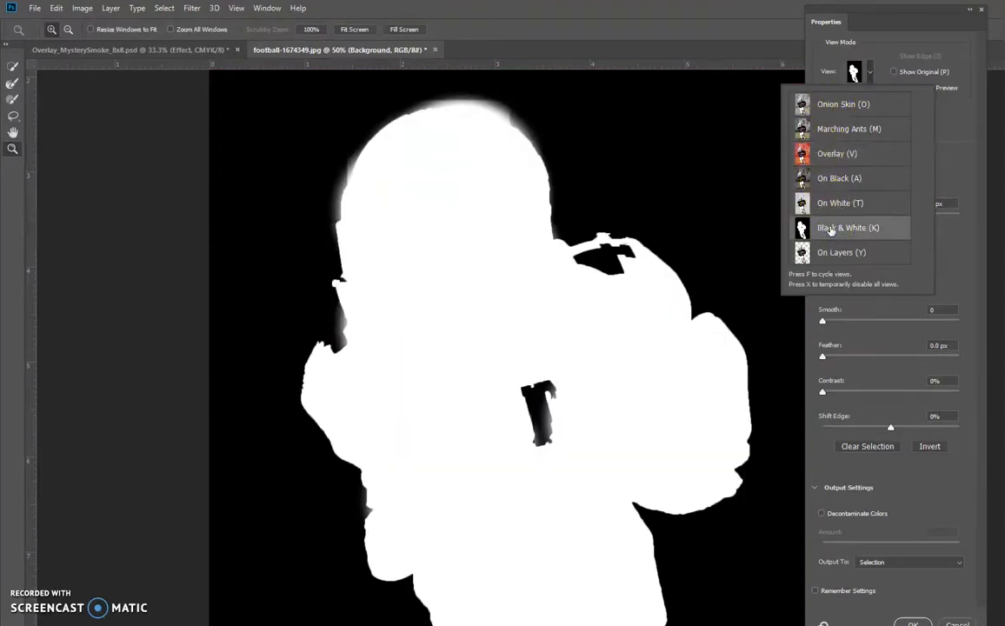
click(830, 252)
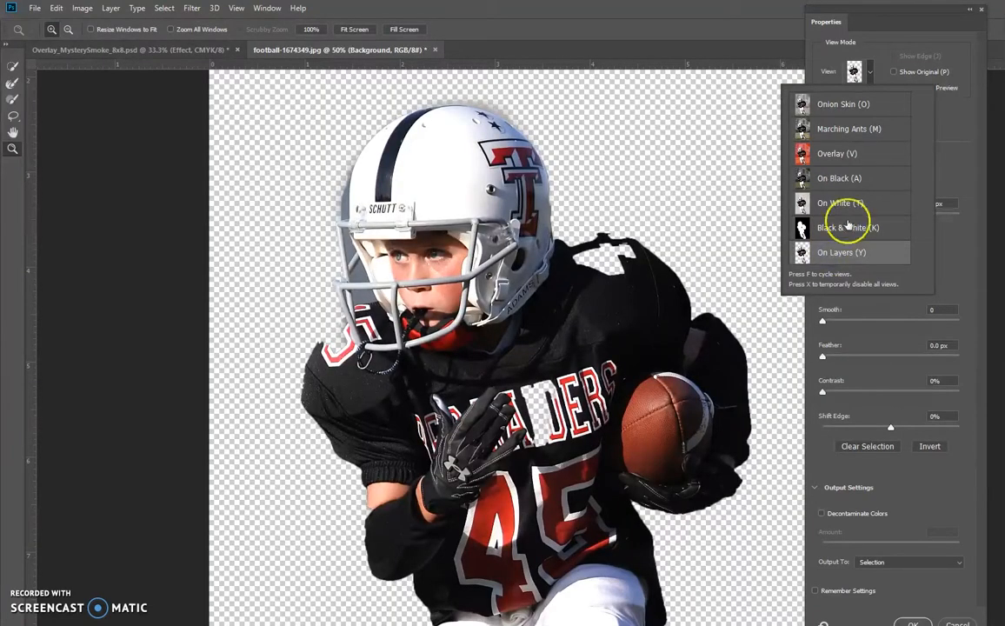
click(837, 202)
click(826, 153)
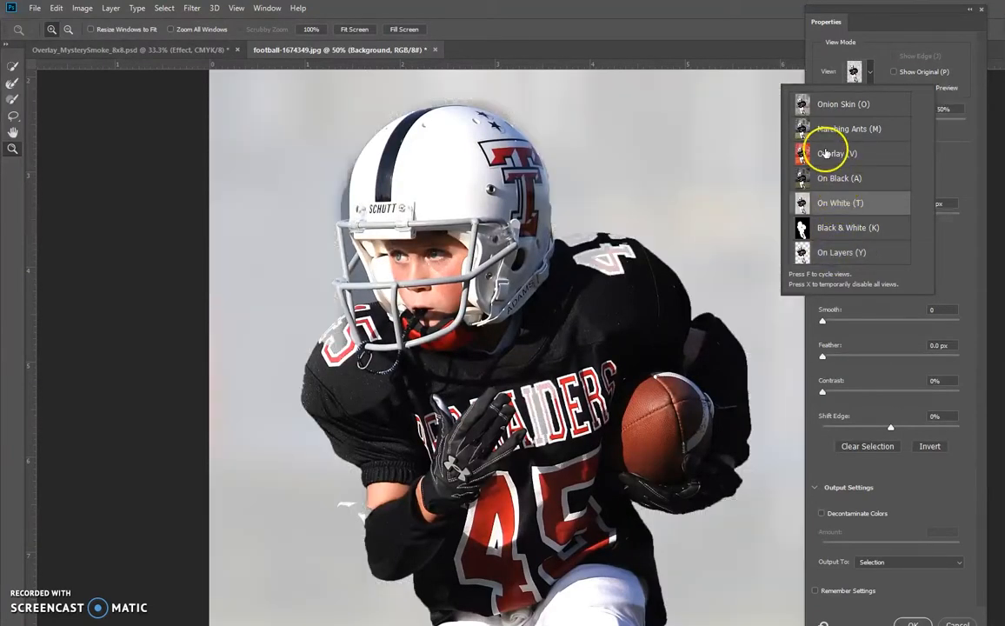
click(835, 51)
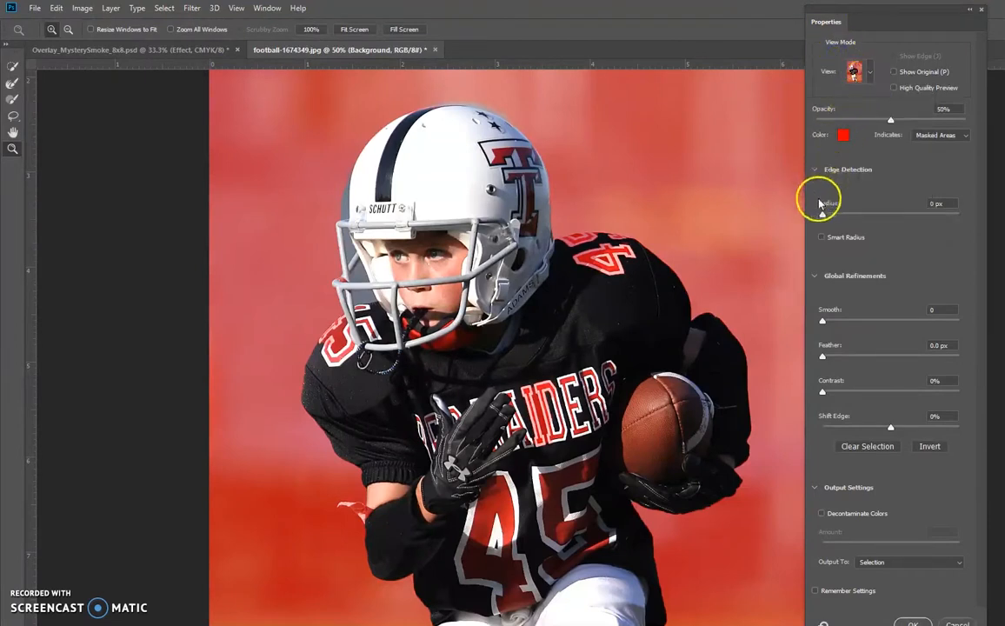
- Enable Smart Radius and set the edge detection radius to 2 px, checking the player's shoulder edge up close
click(822, 240)
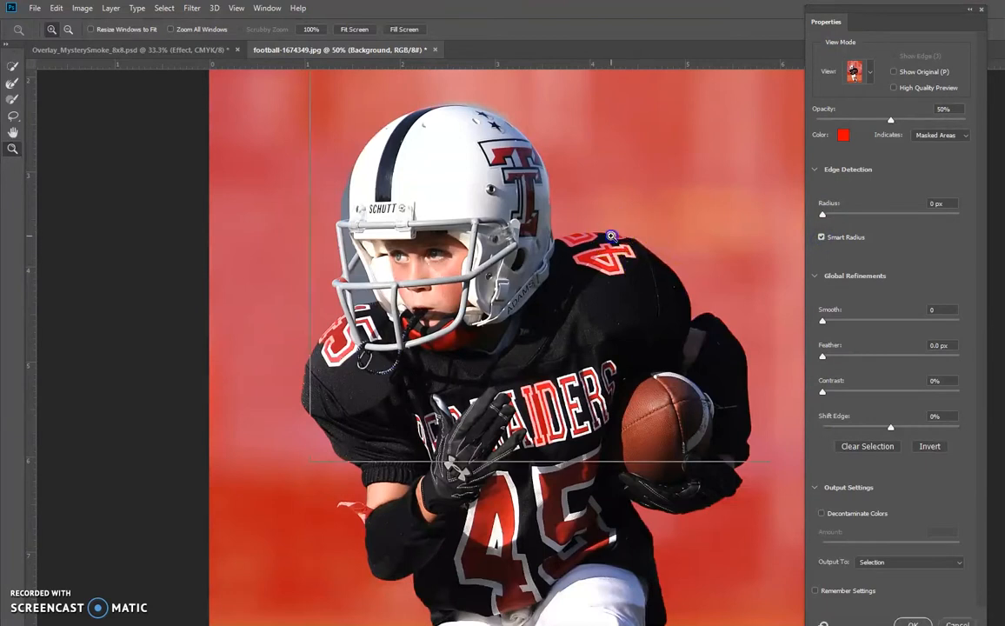
click(600, 233)
click(665, 300)
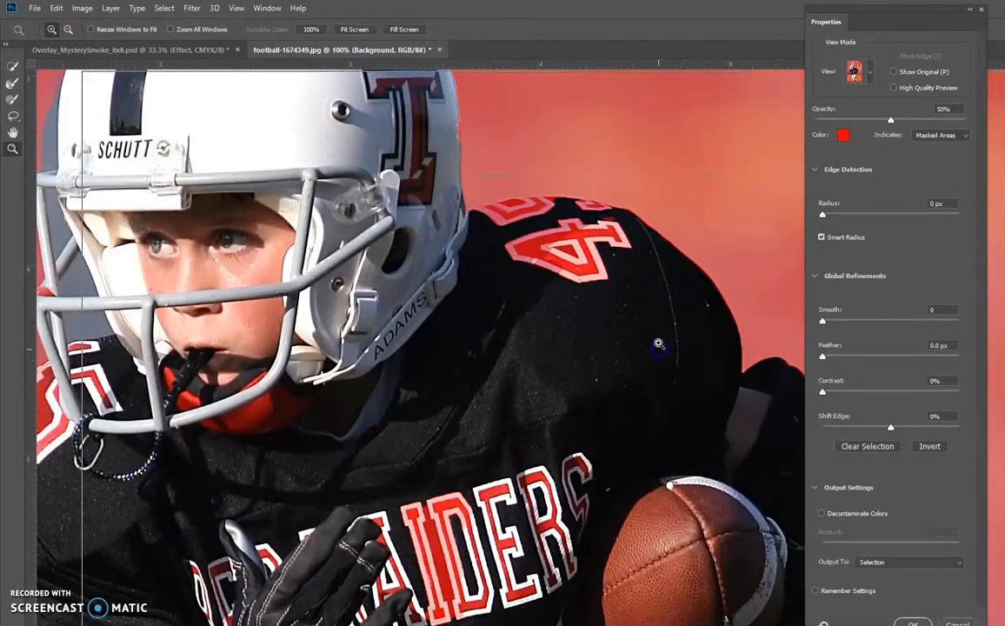
click(657, 348)
click(719, 202)
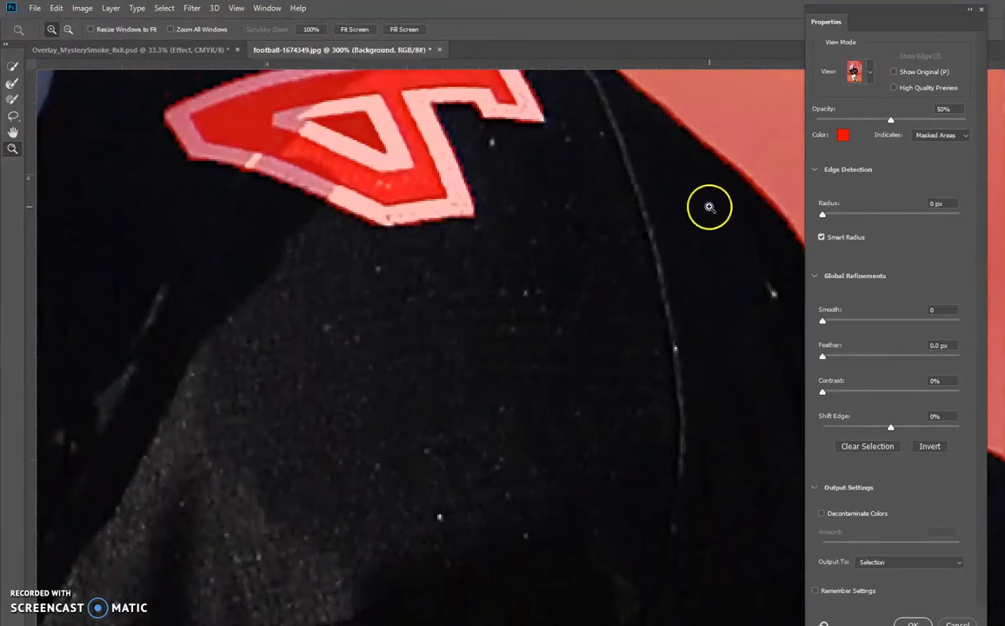
drag(717, 174, 572, 295)
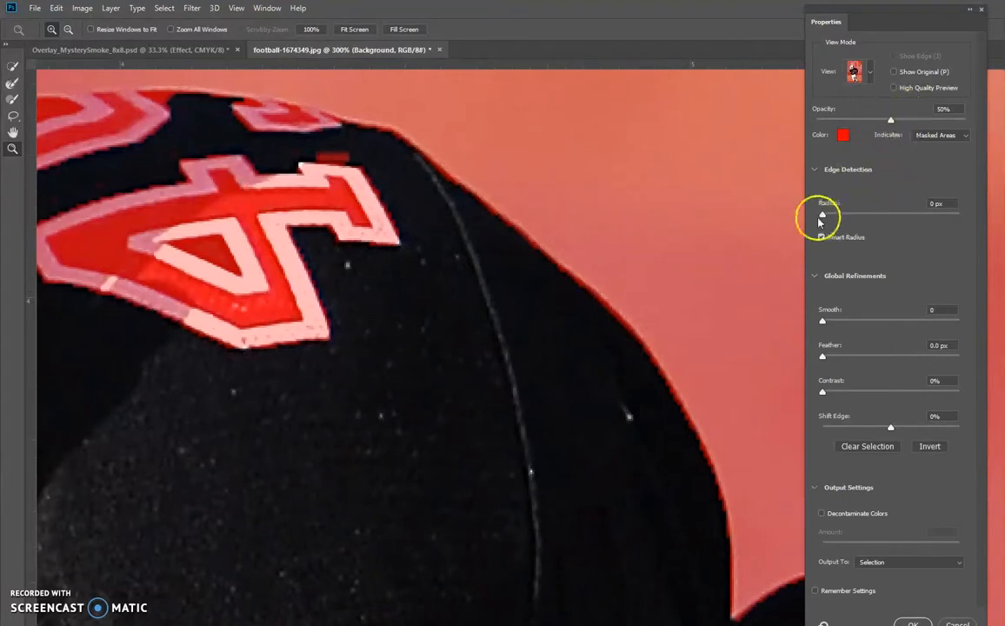
drag(822, 214, 868, 218)
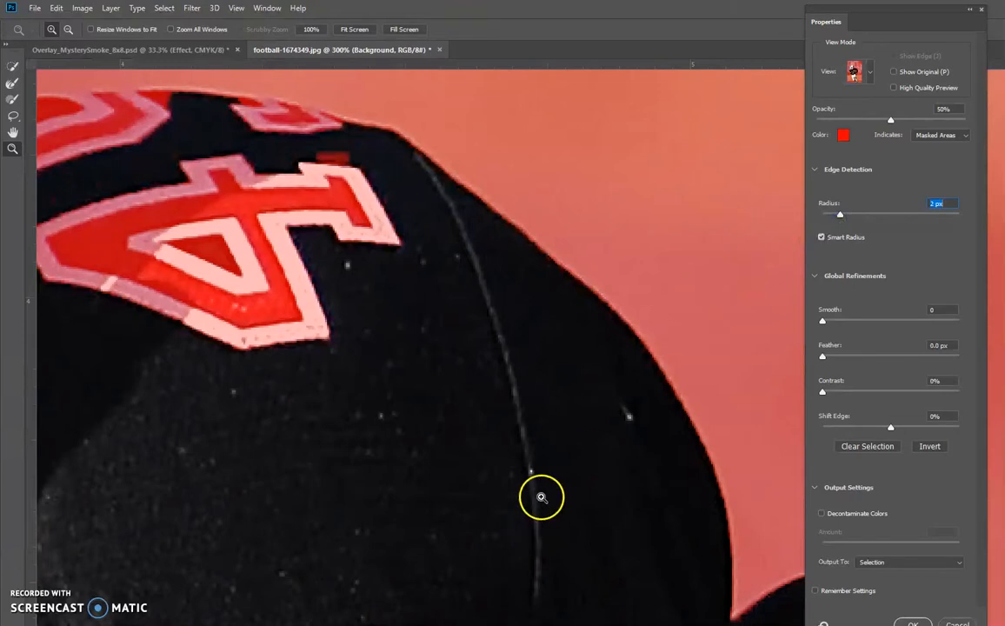
- Refine the helmet's outer edge with the Refine Edge Brush along its front, crown and face mask
alt+click(394, 407)
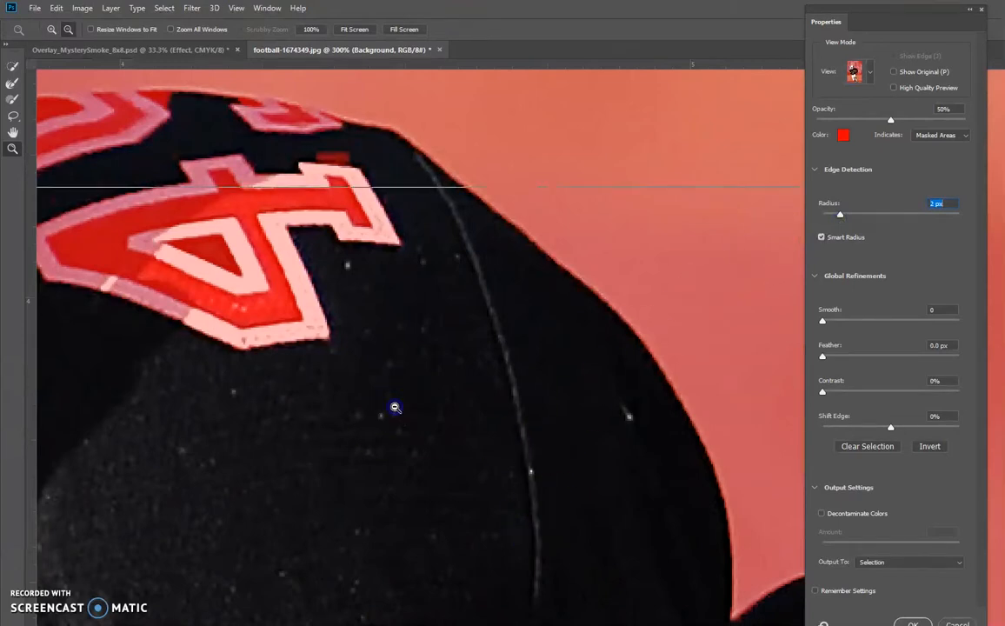
alt+click(398, 406)
drag(274, 487, 470, 357)
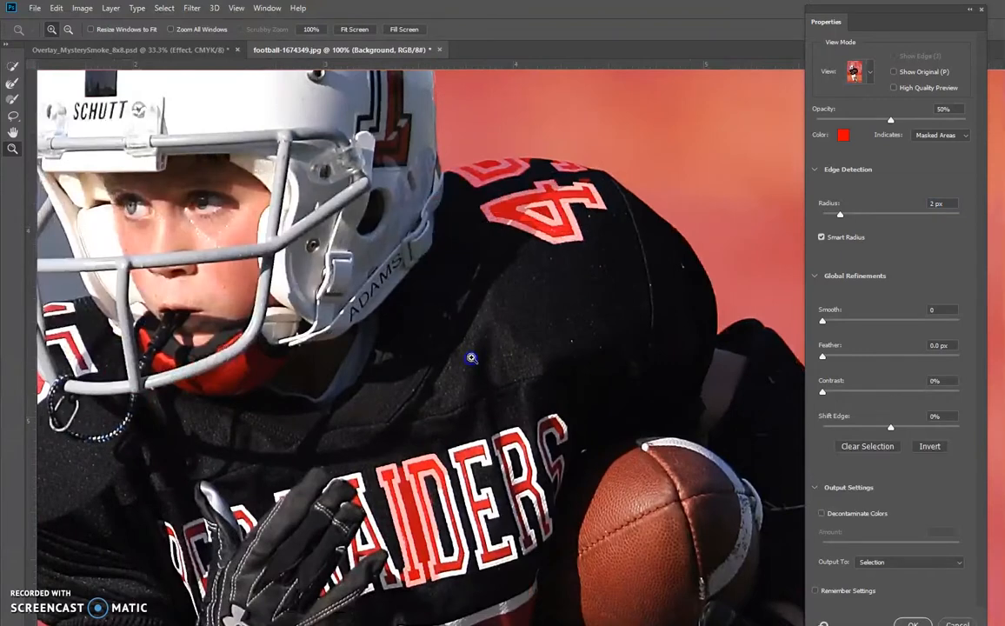
alt+click(388, 352)
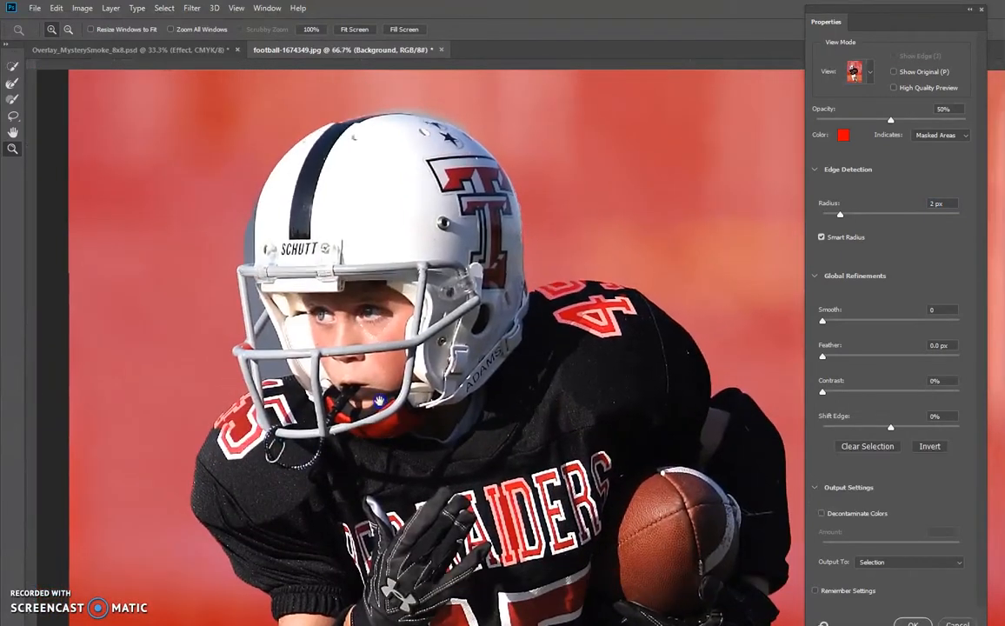
alt+click(361, 369)
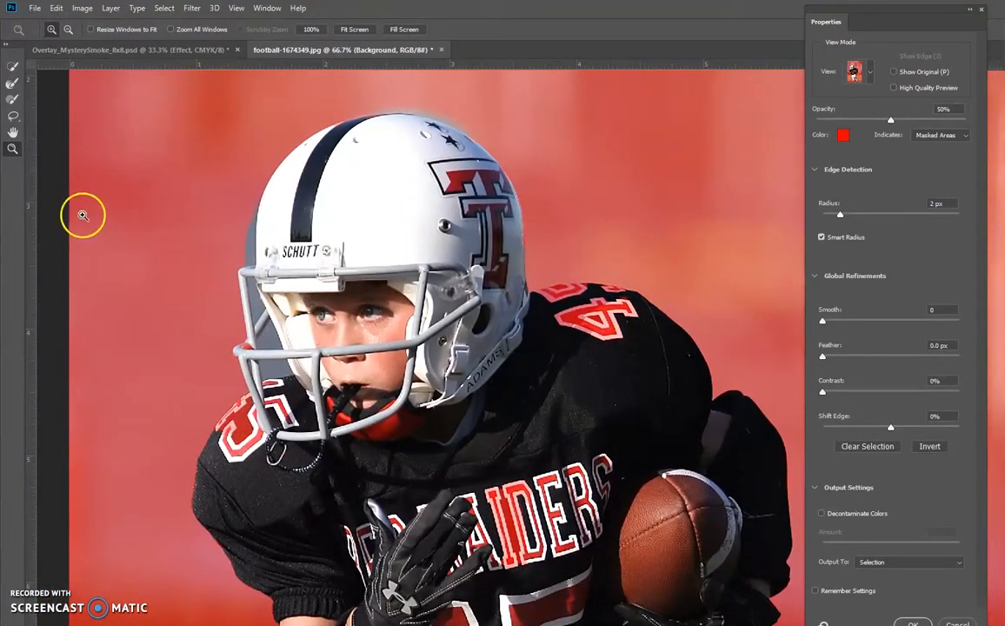
click(13, 84)
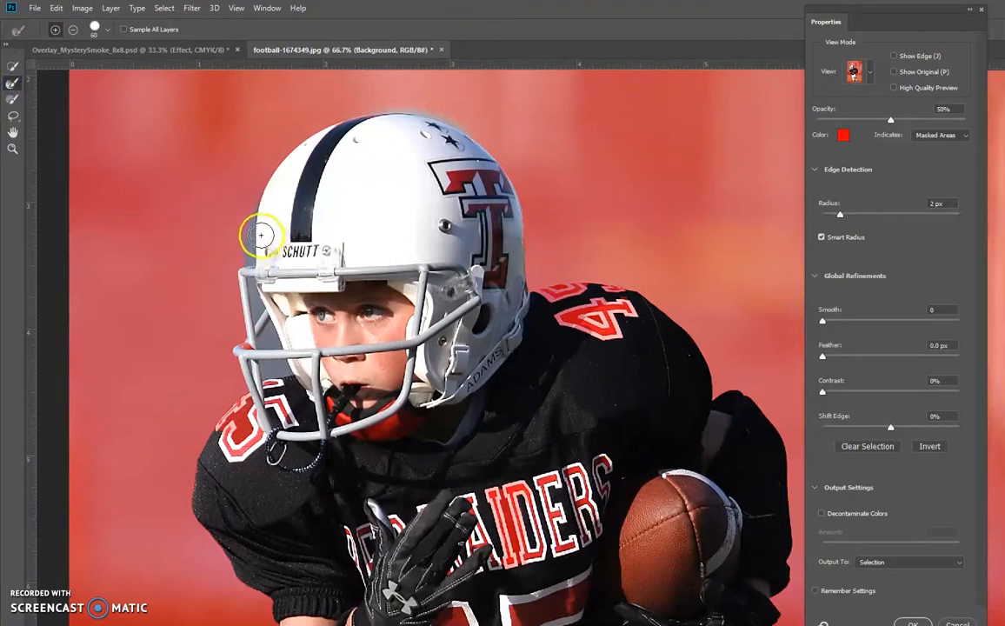
drag(254, 220, 251, 260)
drag(253, 217, 262, 184)
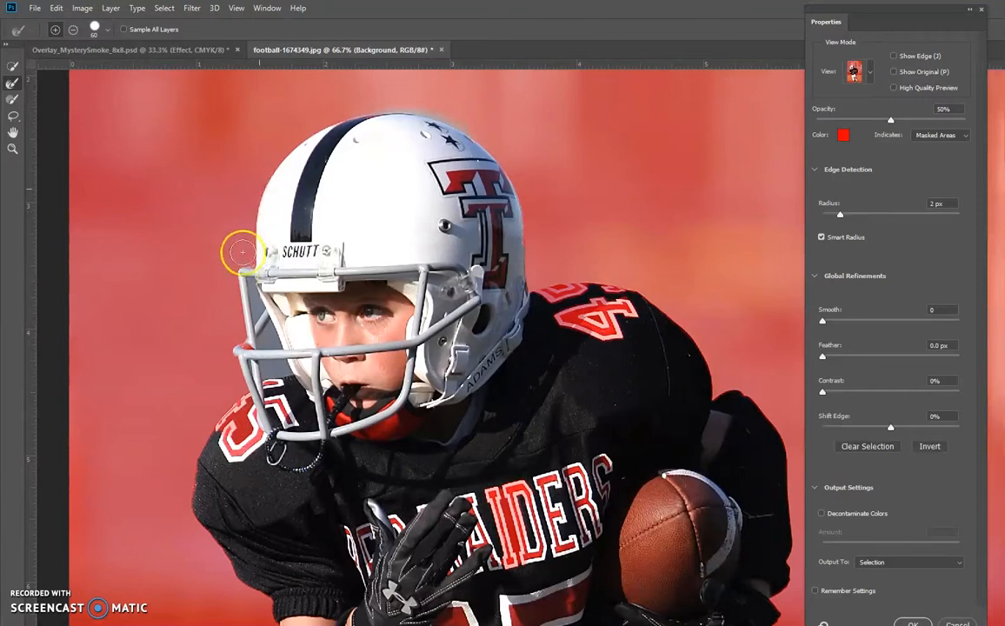
drag(355, 107, 470, 127)
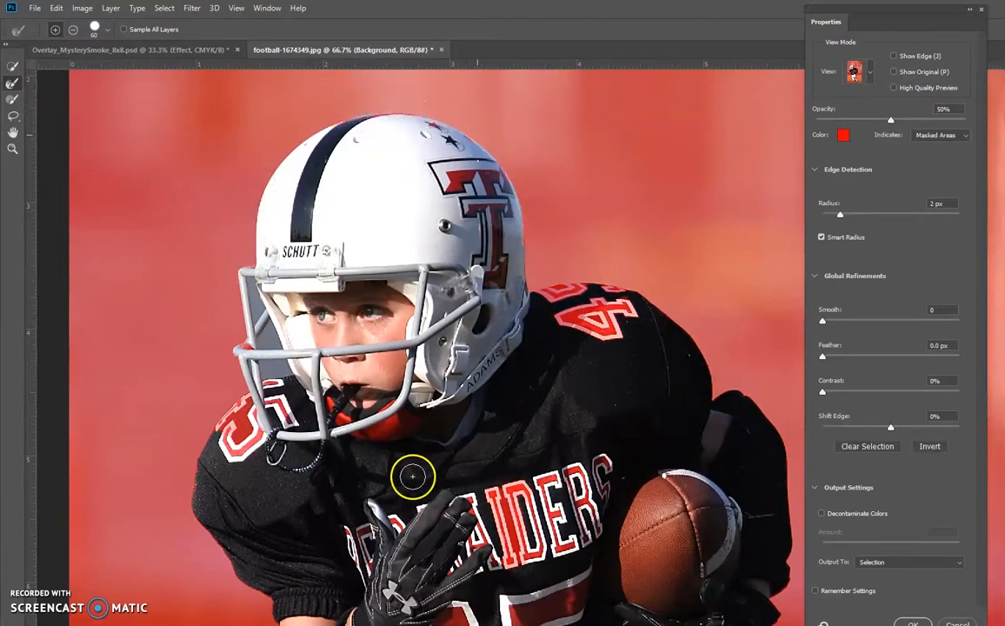
mouse_move(229, 280)
mouse_down()
mouse_move(244, 285)
mouse_move(236, 260)
mouse_move(228, 317)
mouse_up()
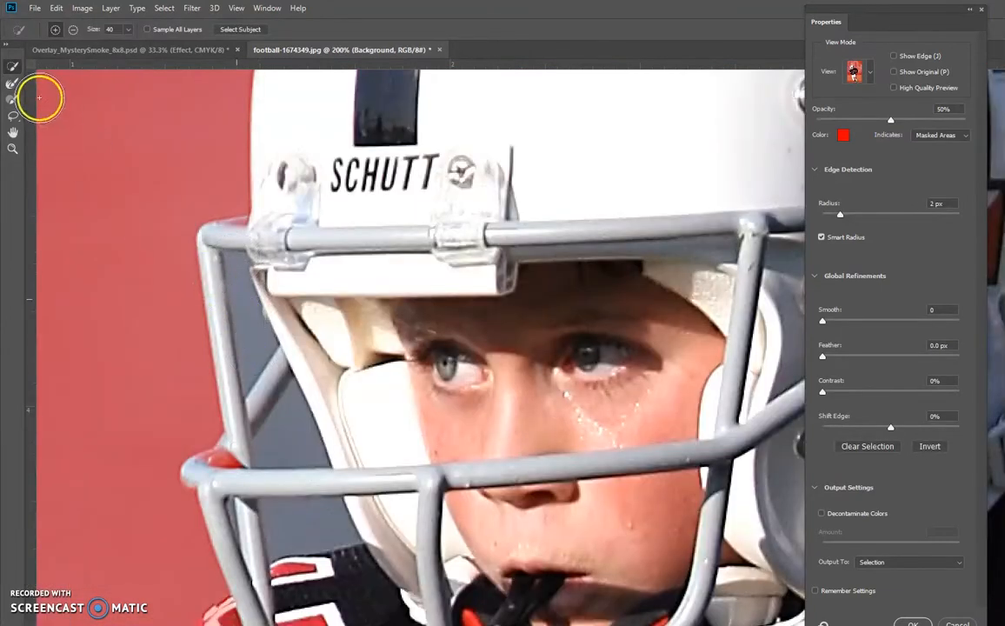
- Mask out the background visible through the side openings of the face mask using the Refine Edge Brush at size 30
click(13, 85)
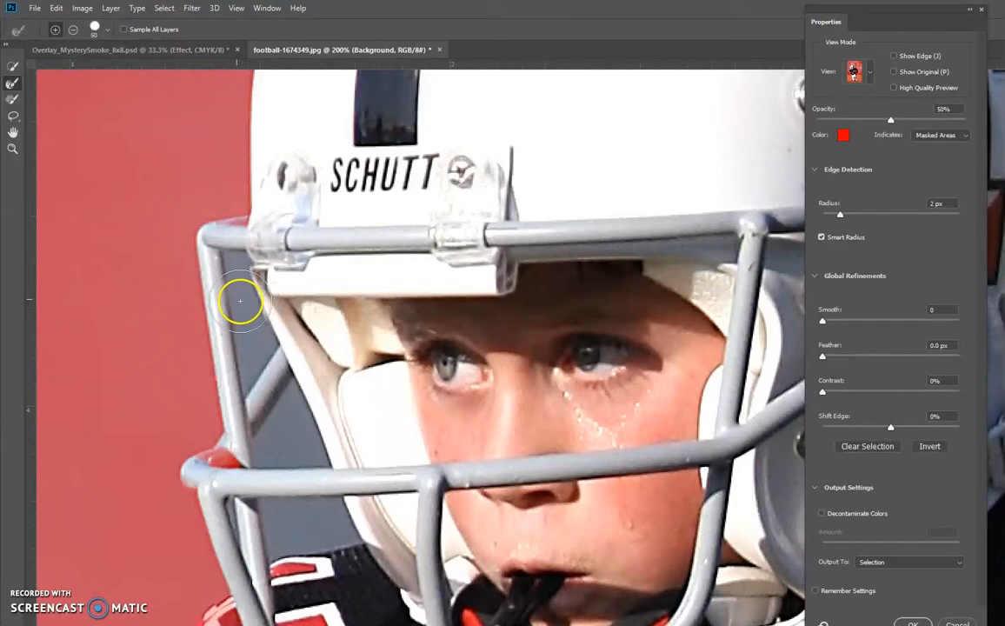
key(bracketleft)
mouse_move(249, 306)
mouse_down()
mouse_move(235, 262)
mouse_move(228, 344)
mouse_move(254, 315)
mouse_up()
mouse_move(299, 442)
mouse_down()
mouse_move(289, 389)
mouse_move(324, 464)
mouse_move(255, 467)
mouse_move(254, 441)
mouse_move(298, 426)
mouse_up()
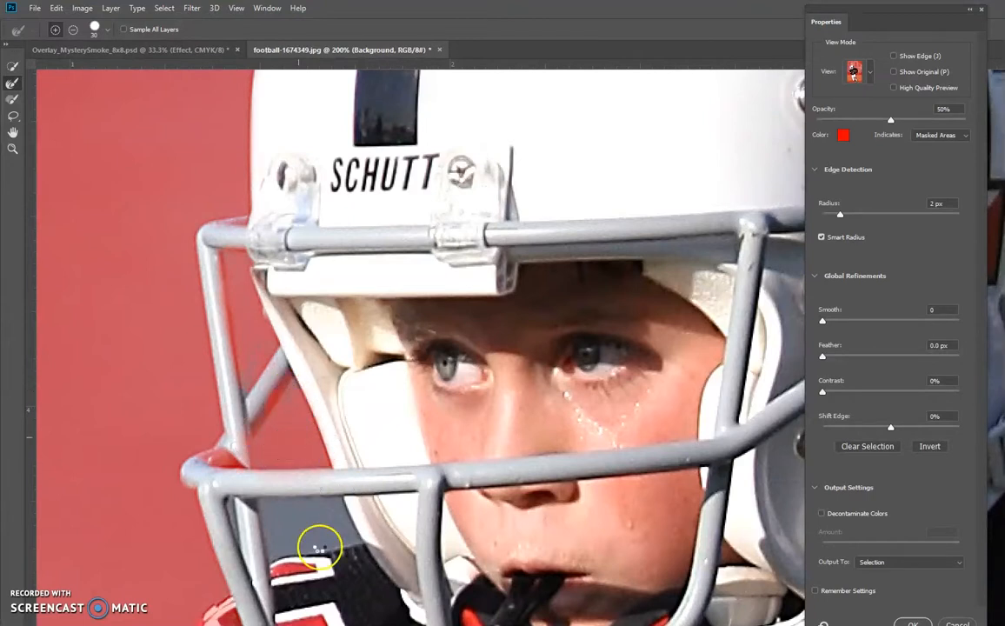
mouse_move(270, 512)
mouse_down()
mouse_move(334, 509)
mouse_move(341, 536)
mouse_move(269, 547)
mouse_move(311, 519)
mouse_move(361, 511)
mouse_up()
- Paint the missing lower edge of the rear leg's knee back into the selection with the Brush tool at size 45
drag(258, 537, 339, 85)
mouse_move(284, 318)
mouse_down()
mouse_move(314, 243)
mouse_move(362, 180)
mouse_up()
drag(526, 600, 262, 300)
drag(286, 373, 360, 161)
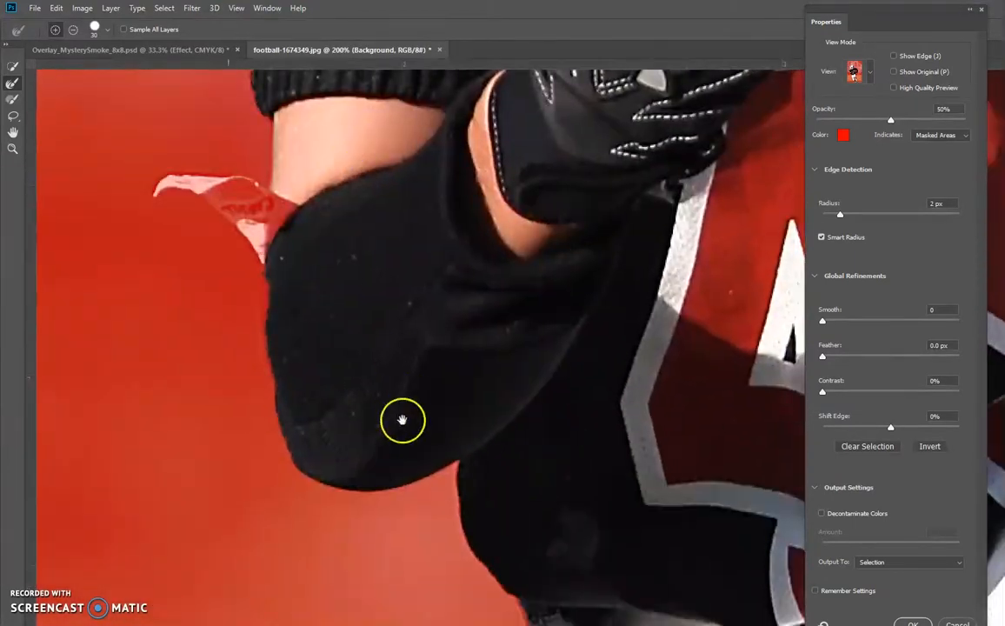
drag(408, 465, 193, 120)
drag(379, 485, 211, 126)
drag(348, 541, 271, 209)
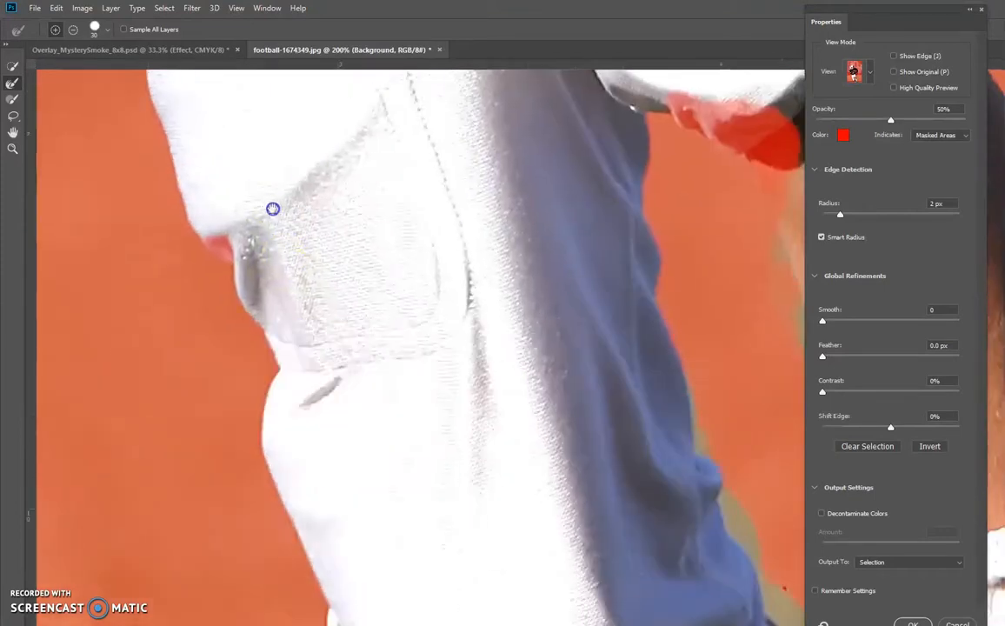
drag(432, 505, 366, 332)
drag(395, 504, 307, 180)
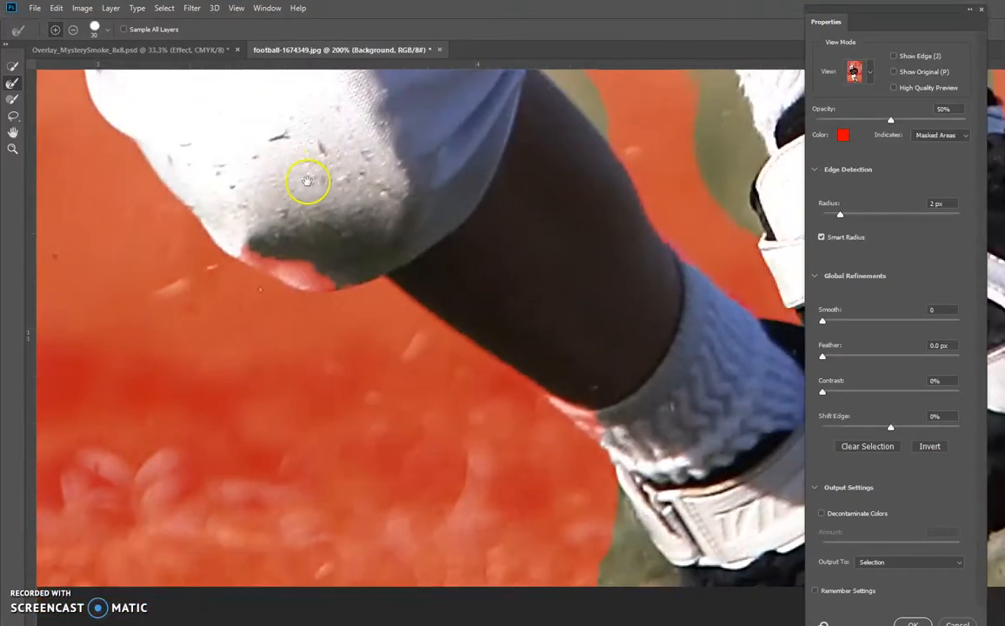
mouse_move(372, 290)
mouse_down()
mouse_move(289, 272)
mouse_move(257, 271)
mouse_move(225, 290)
mouse_move(243, 272)
mouse_move(273, 278)
mouse_up()
click(13, 99)
mouse_move(291, 240)
mouse_down()
mouse_move(234, 222)
mouse_move(299, 261)
mouse_move(330, 255)
mouse_up()
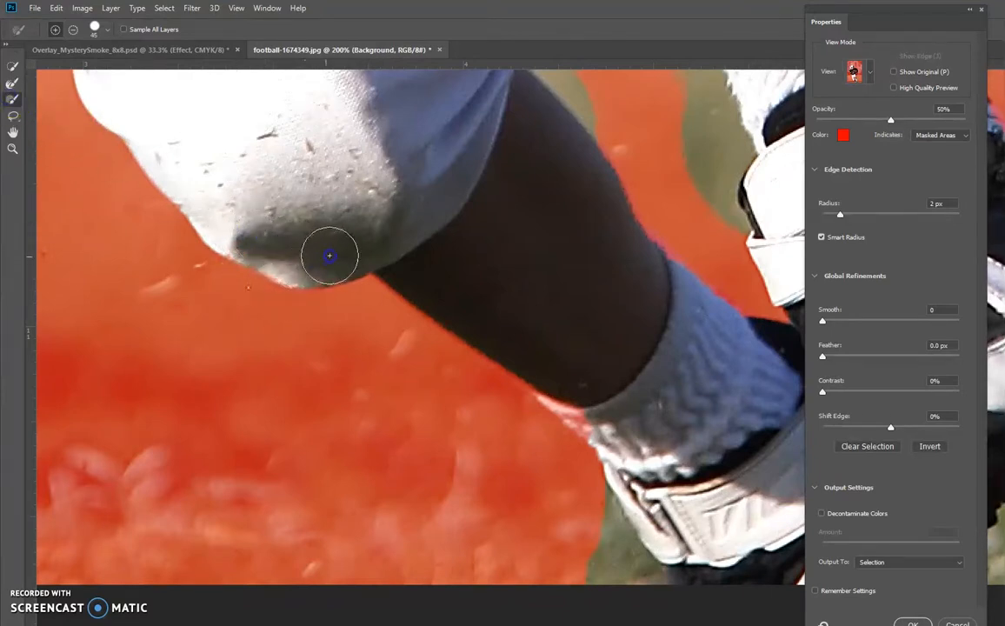
drag(305, 261, 330, 256)
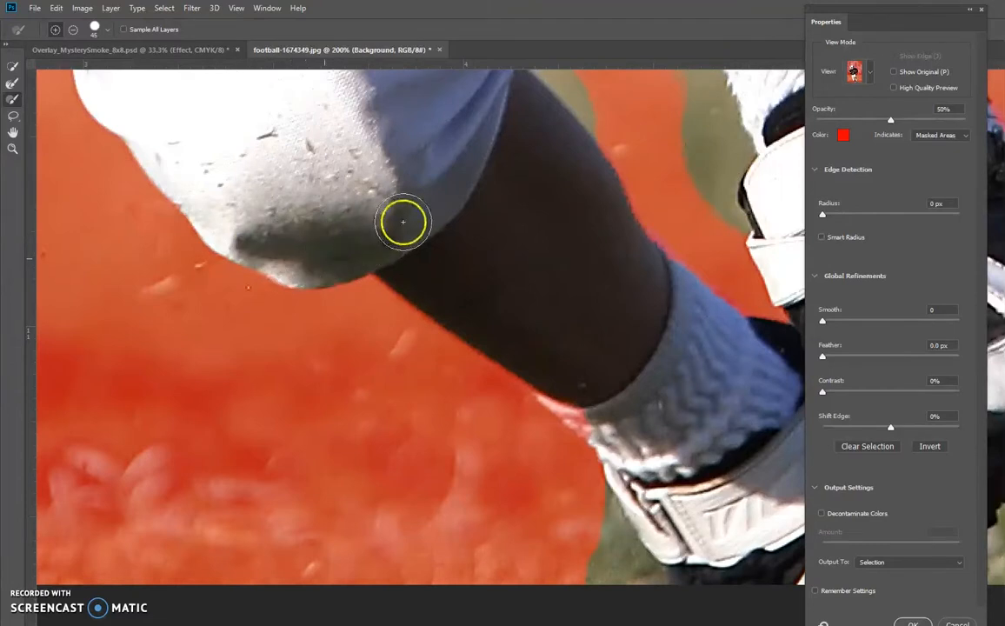
- Remove leftover grass between the lower legs and around the socks and shoe with the Refine Edge Brush
drag(603, 408, 346, 272)
click(17, 86)
mouse_move(447, 406)
mouse_down()
mouse_move(467, 463)
mouse_move(504, 506)
mouse_up()
drag(460, 474, 494, 499)
mouse_move(547, 249)
mouse_down()
mouse_move(498, 291)
mouse_move(341, 382)
mouse_up()
mouse_move(375, 279)
mouse_down()
mouse_move(376, 200)
mouse_move(377, 229)
mouse_move(382, 213)
mouse_move(367, 257)
mouse_up()
drag(361, 179, 468, 299)
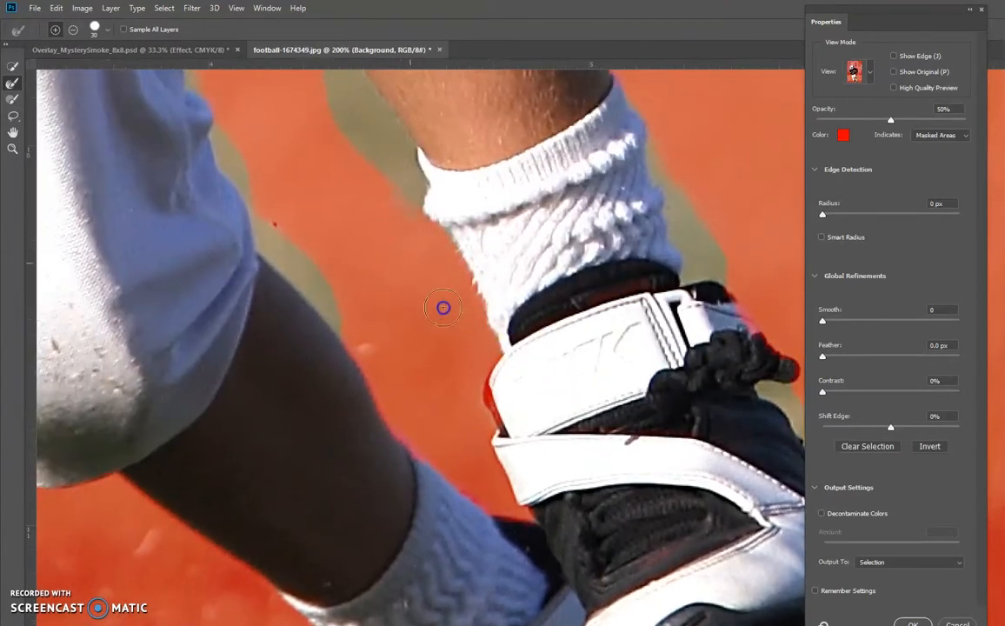
drag(337, 183, 386, 300)
drag(441, 259, 391, 250)
mouse_move(251, 200)
mouse_down()
mouse_move(274, 274)
mouse_move(359, 401)
mouse_up()
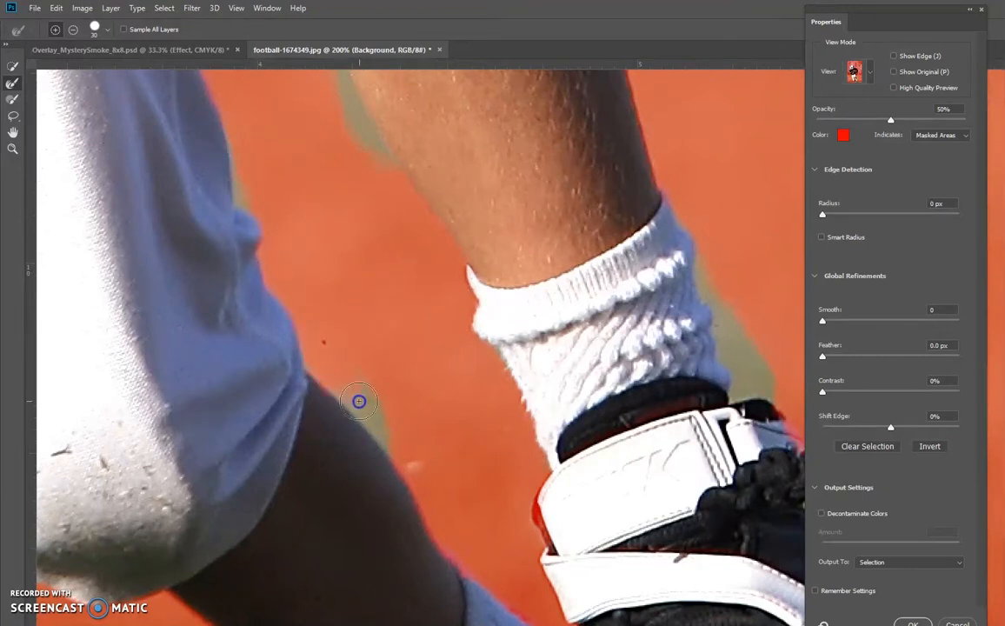
- Paint the missing underside of the front leg's knee back into the selection with the Brush tool
drag(322, 223, 347, 548)
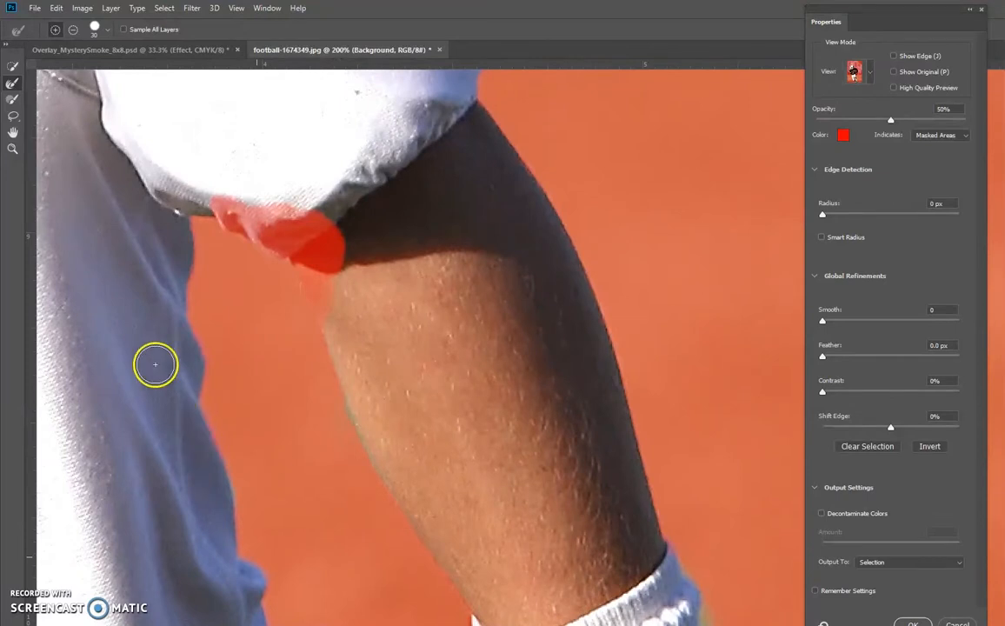
click(10, 102)
mouse_move(334, 262)
mouse_down()
mouse_move(326, 234)
mouse_move(342, 314)
mouse_move(333, 260)
mouse_move(278, 220)
mouse_move(307, 239)
mouse_up()
scroll(330, 264, down, 5)
scroll(410, 301, right, 5)
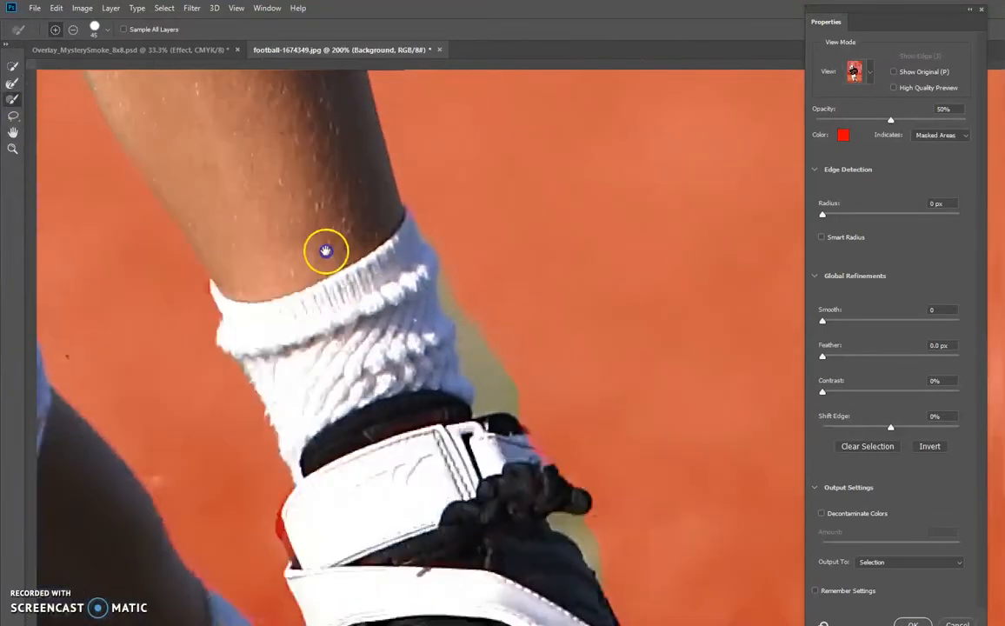
- Remove the leftover background along the front leg's calf, sock and ankle with the Refine Edge Brush
click(12, 86)
mouse_move(375, 187)
mouse_down()
mouse_move(421, 321)
mouse_move(521, 467)
mouse_up()
scroll(561, 432, down, 3)
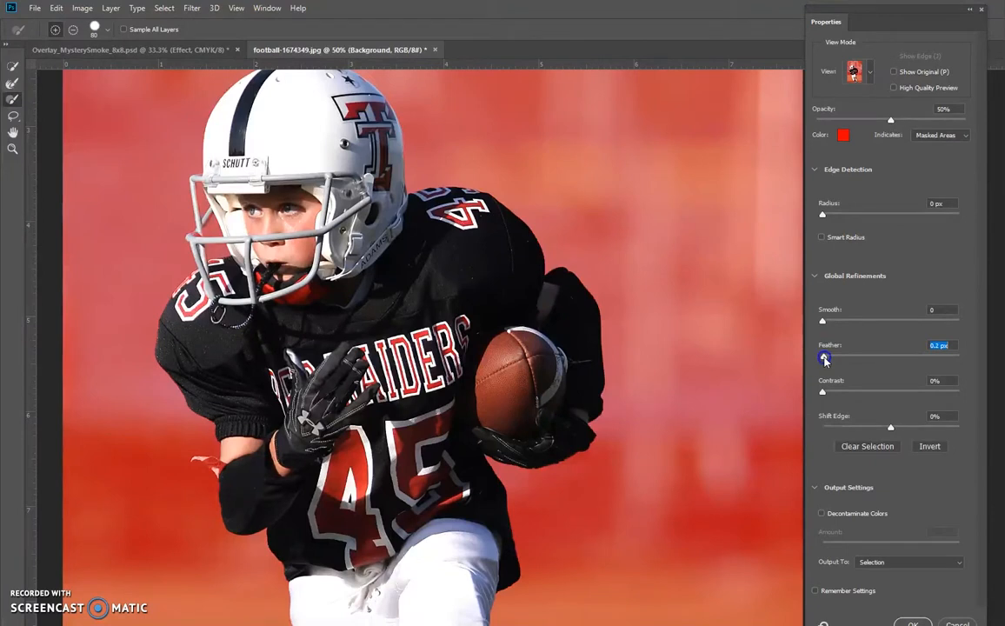
- Apply 0.2 px Feather, 5% Contrast and Decontaminate Colors to the selection, and output it as a New Layer with Layer Mask
click(822, 394)
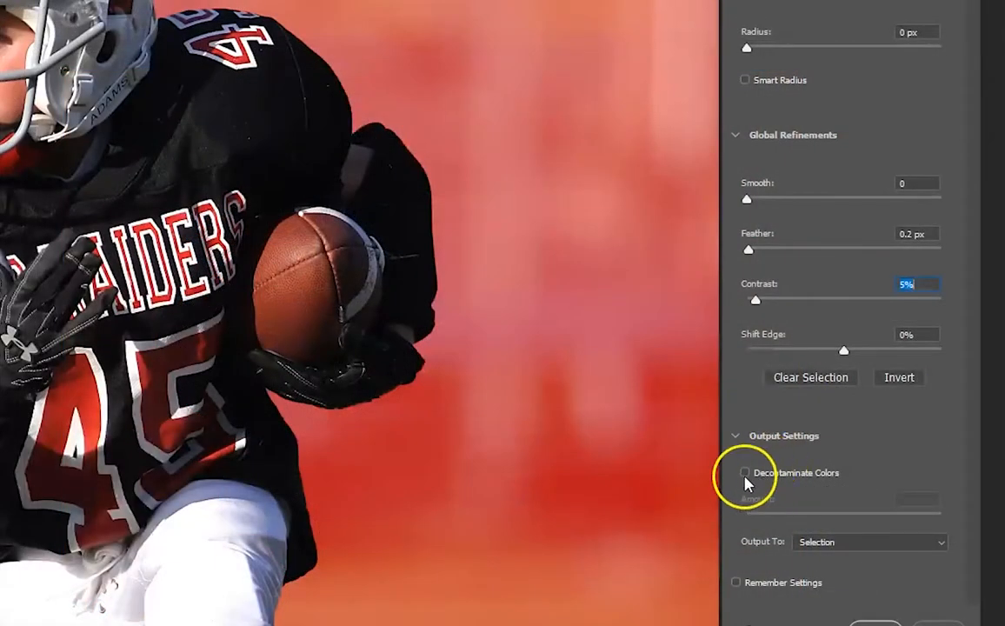
click(745, 474)
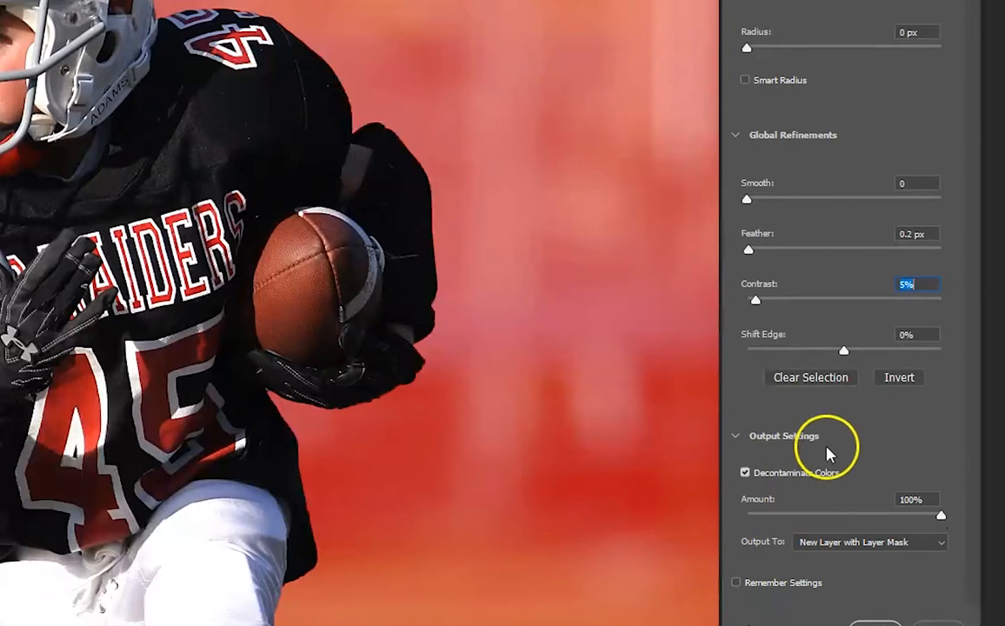
scroll(839, 305, down, 1)
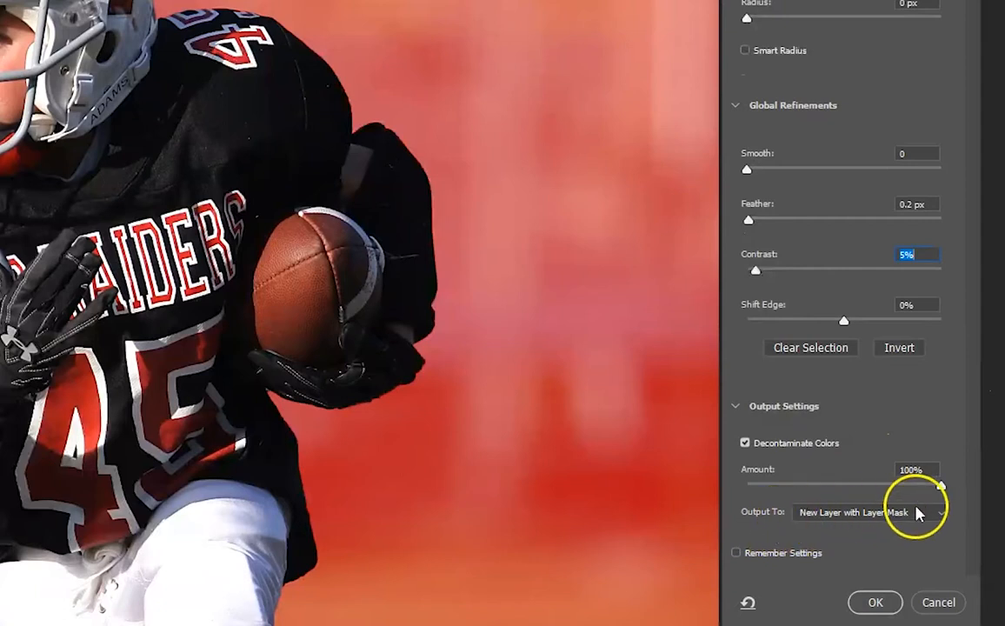
click(947, 518)
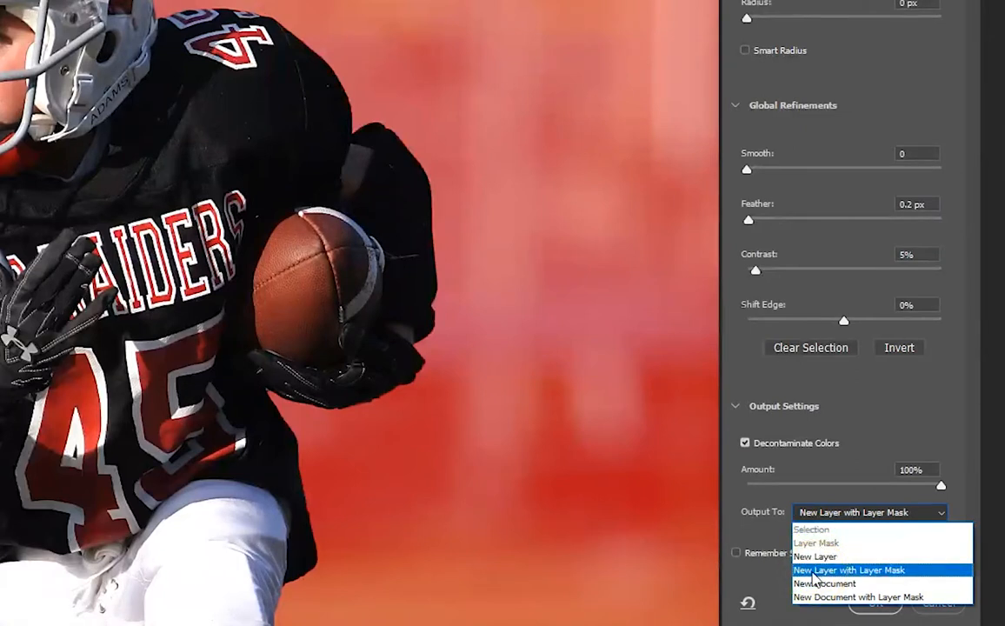
click(814, 572)
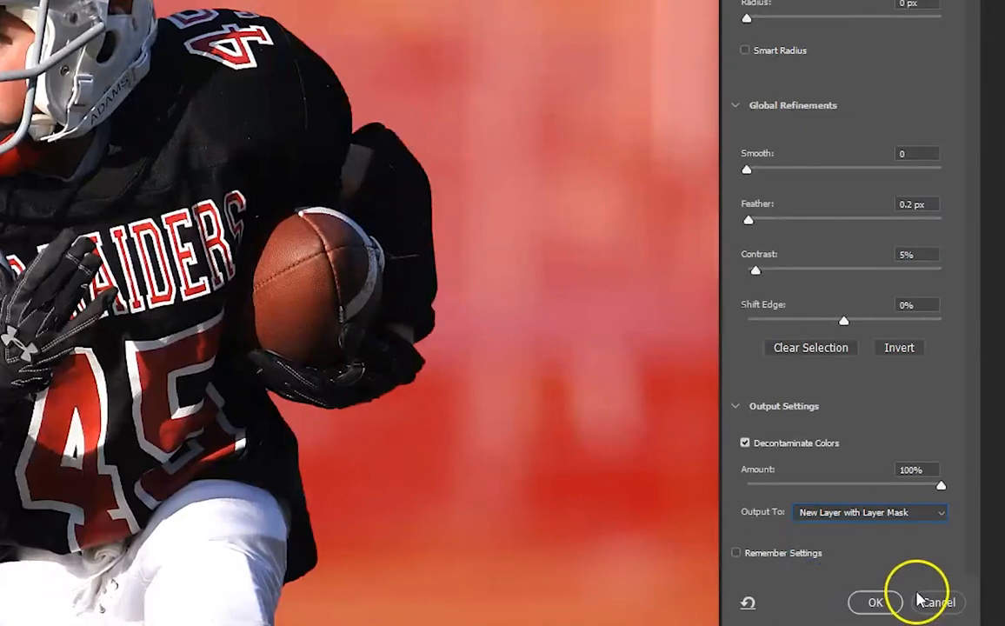
click(880, 604)
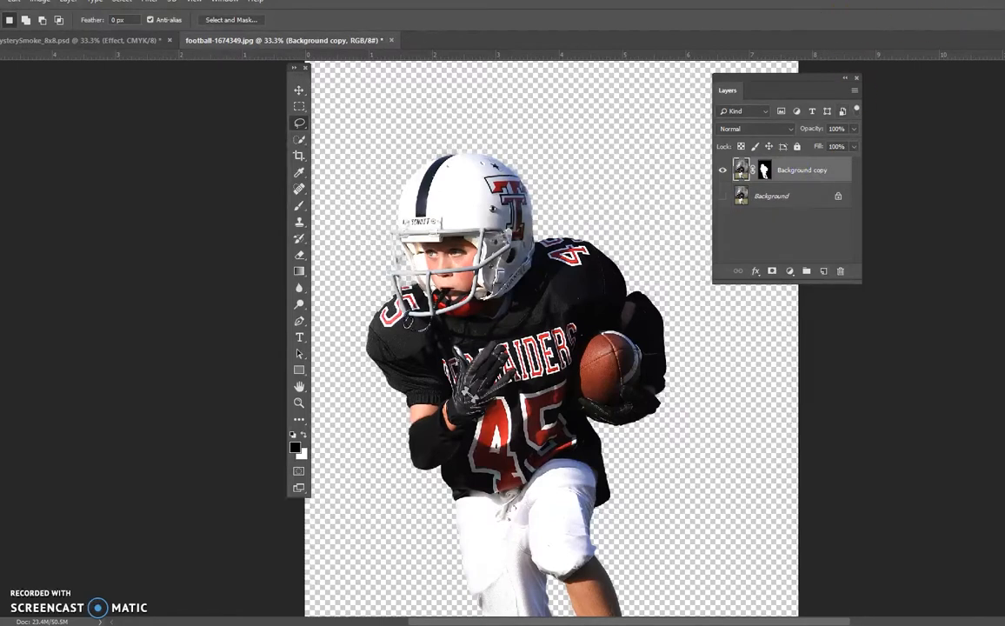
- Copy the masked player layer into the Overlay_MysterySmoke_8x8.psd document, above the Effect layer
drag(503, 0, 532, 0)
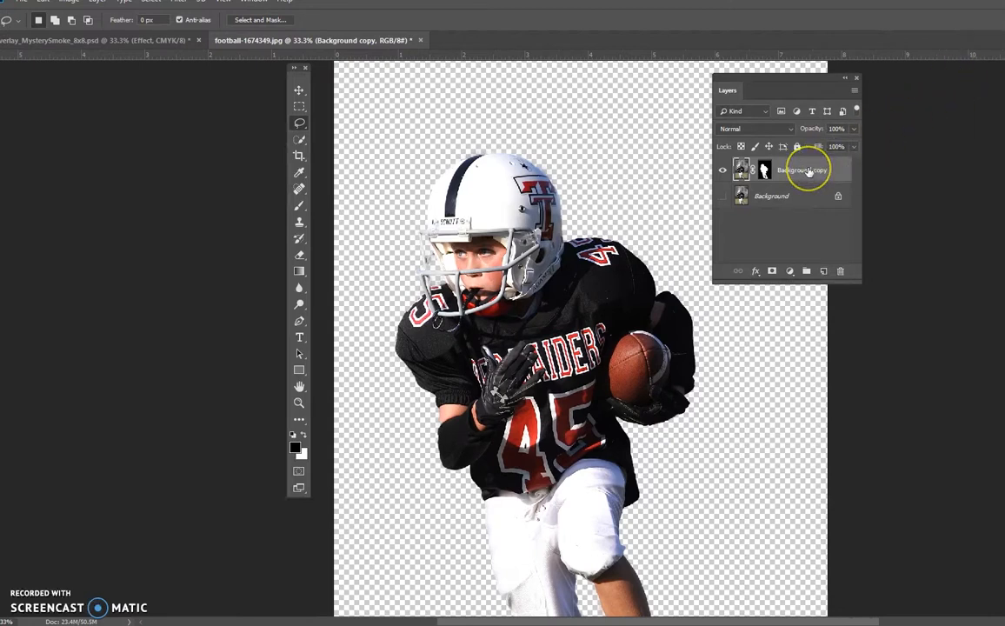
drag(790, 172, 572, 293)
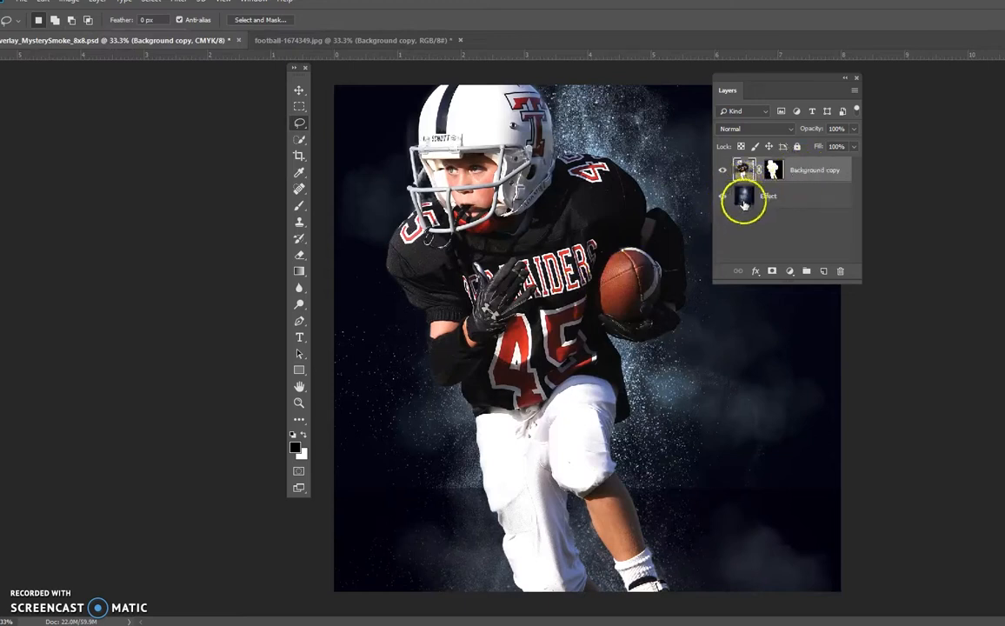
click(778, 172)
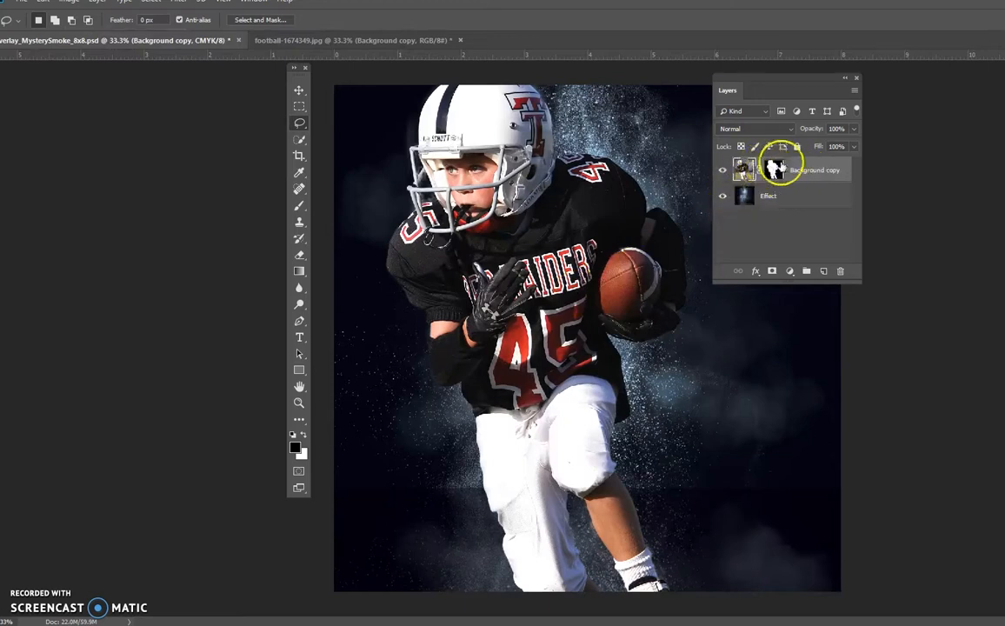
- Scale the player proportionally to about 75% with Free Transform and position the whole figure in front of the smoke, feet at the canvas's lower edge
click(52, 7)
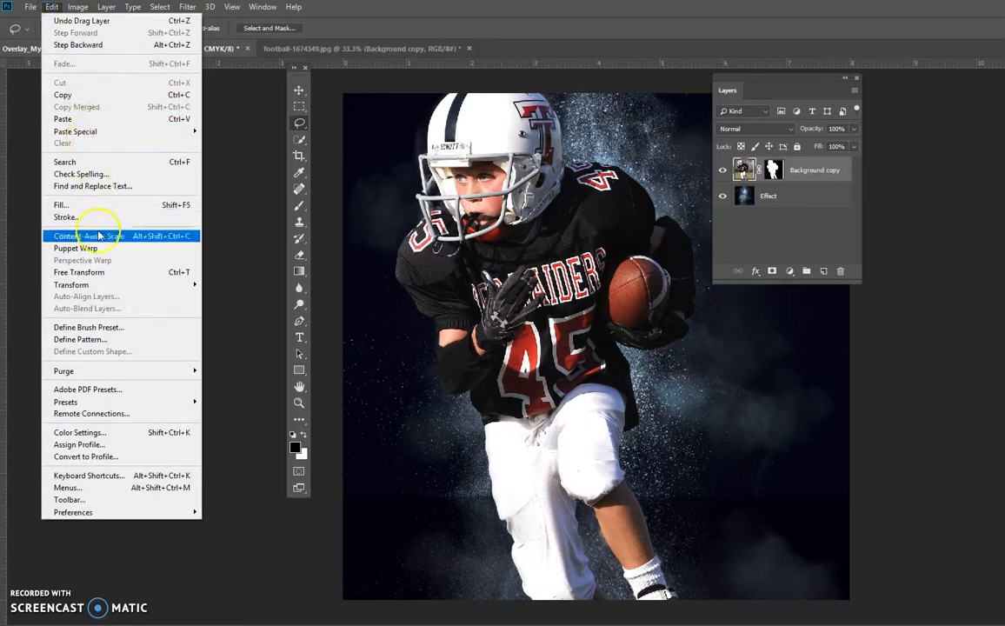
click(87, 273)
drag(561, 197, 588, 373)
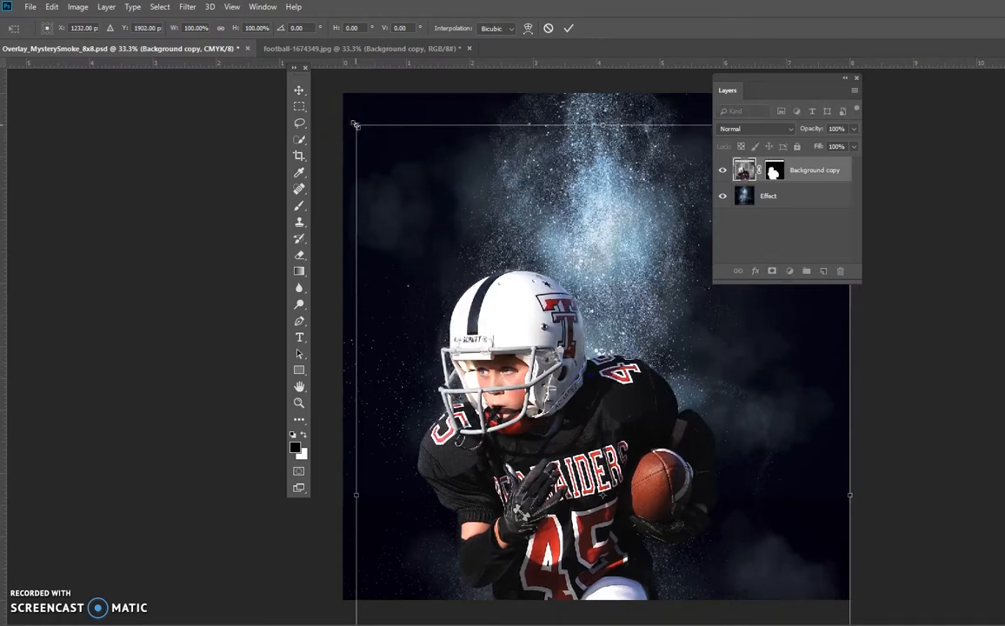
drag(356, 125, 491, 295)
drag(614, 489, 557, 243)
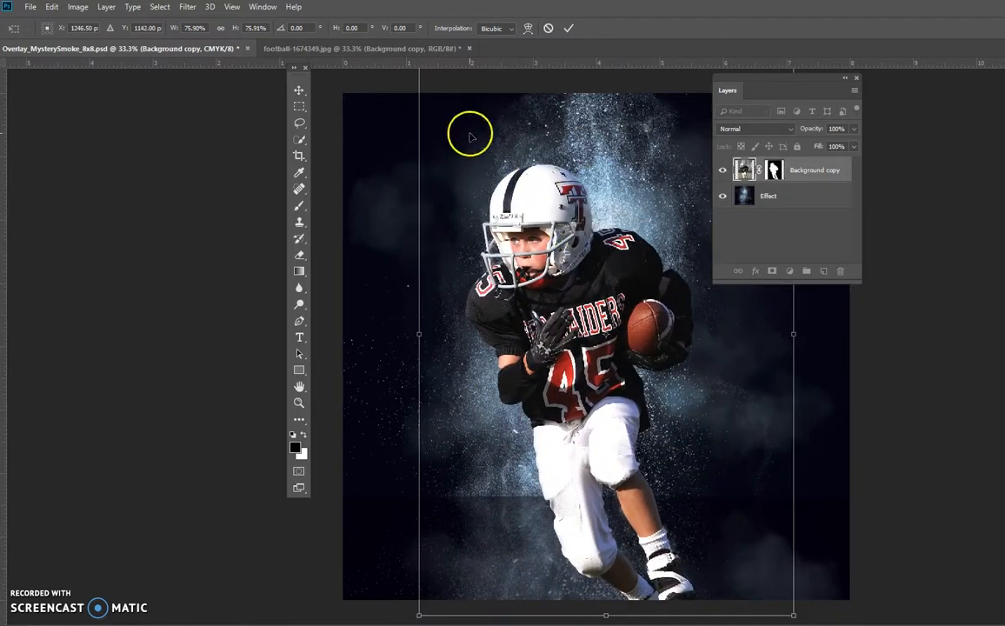
drag(468, 133, 468, 153)
drag(417, 82, 420, 84)
drag(595, 247, 558, 224)
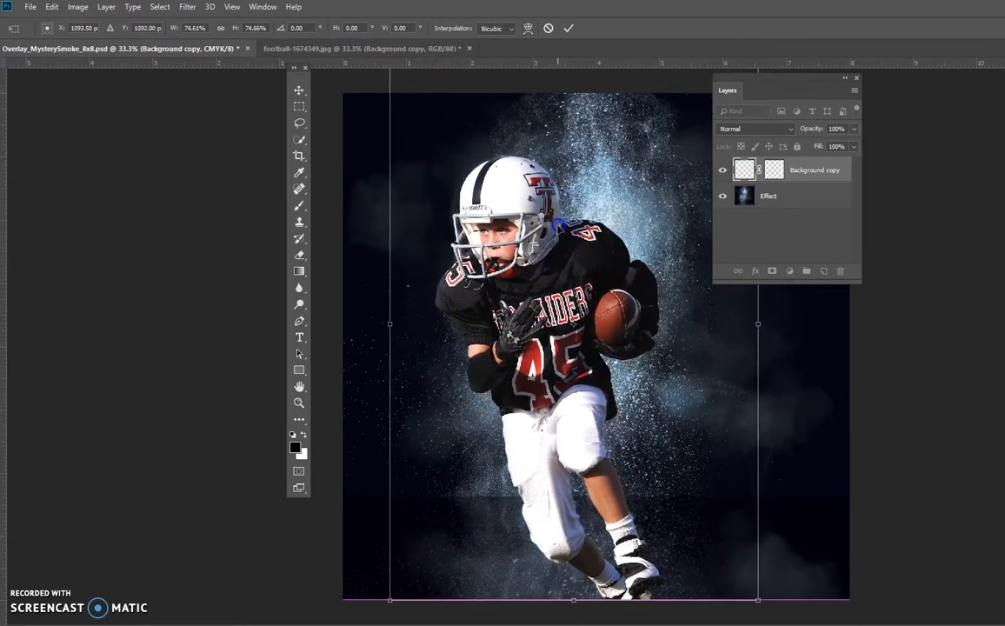
click(299, 91)
click(455, 230)
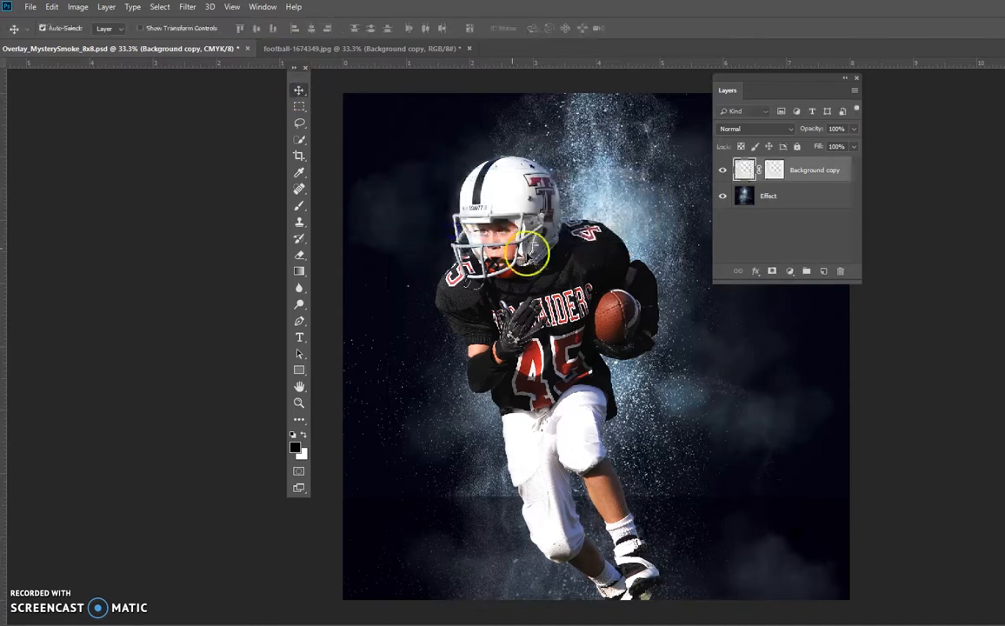
- Lasso a loose area around the player on the Effect layer and copy that part of the smoke to a new layer
click(772, 206)
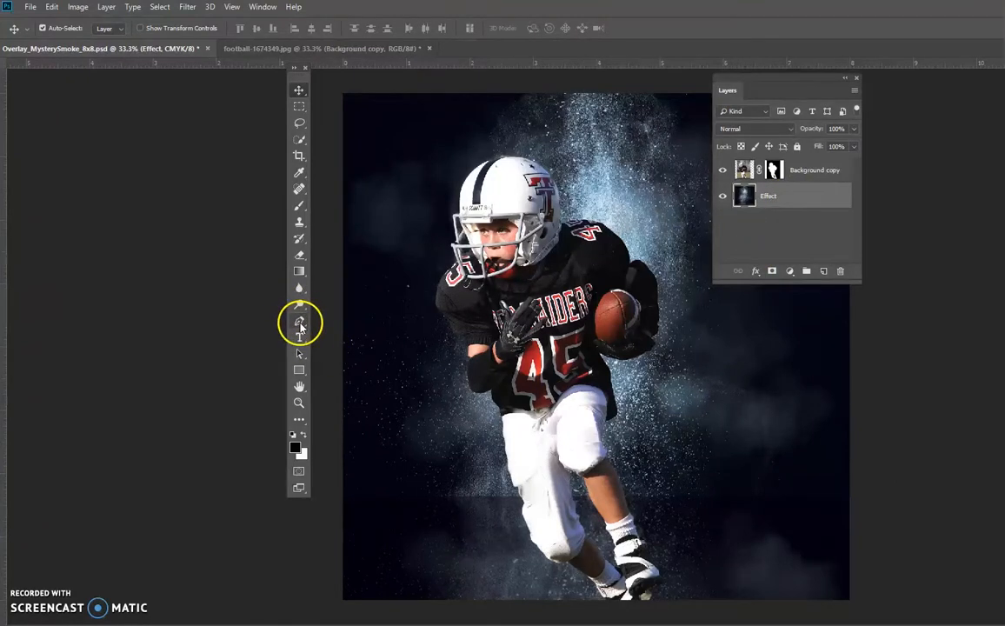
click(300, 127)
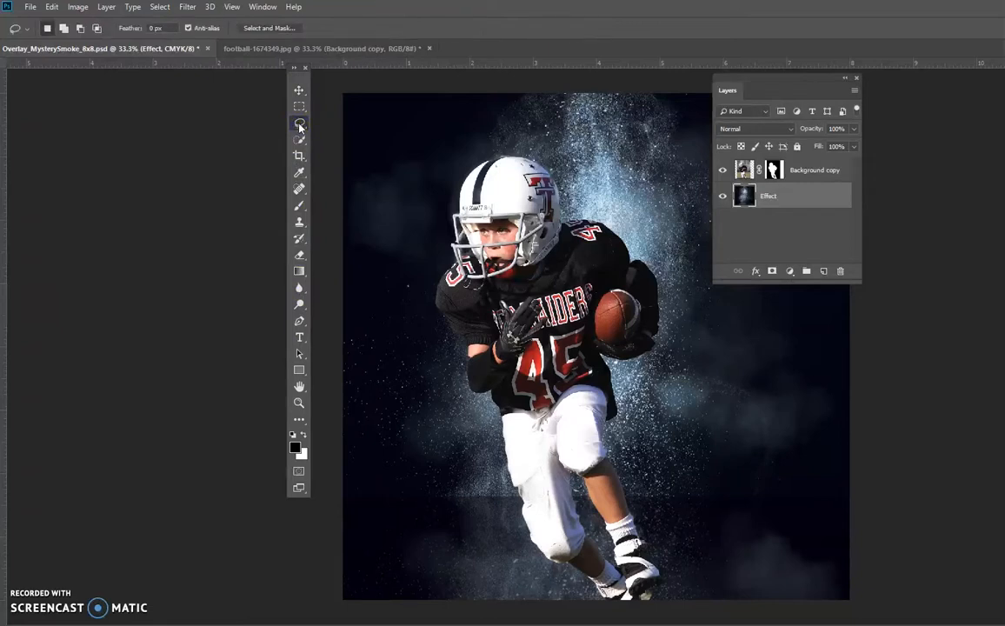
mouse_move(547, 128)
mouse_down()
mouse_move(456, 131)
mouse_move(400, 176)
mouse_move(405, 307)
mouse_move(437, 495)
mouse_move(483, 585)
mouse_move(556, 617)
mouse_up()
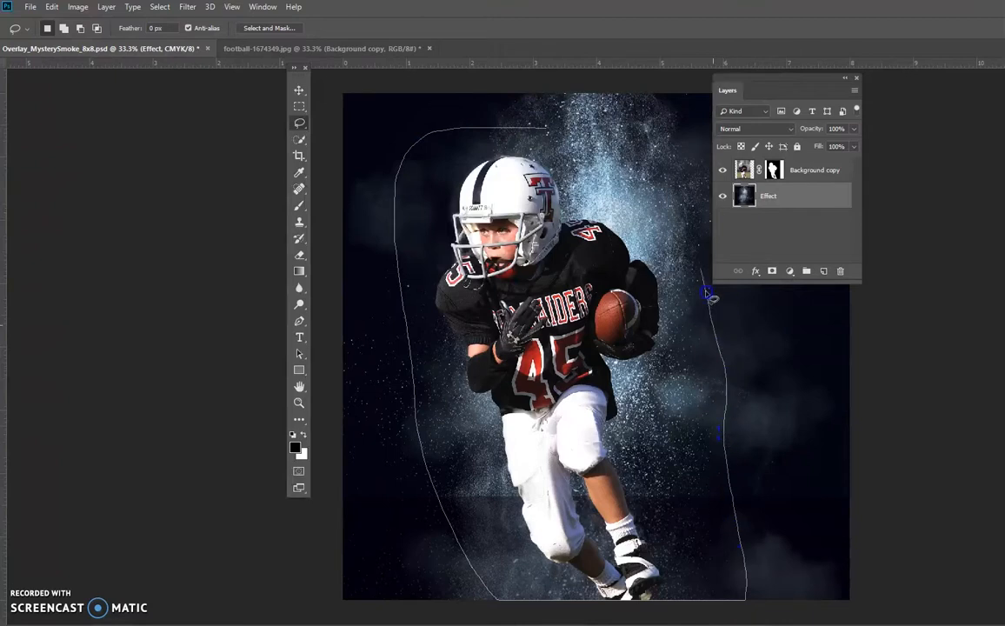
drag(547, 130, 548, 132)
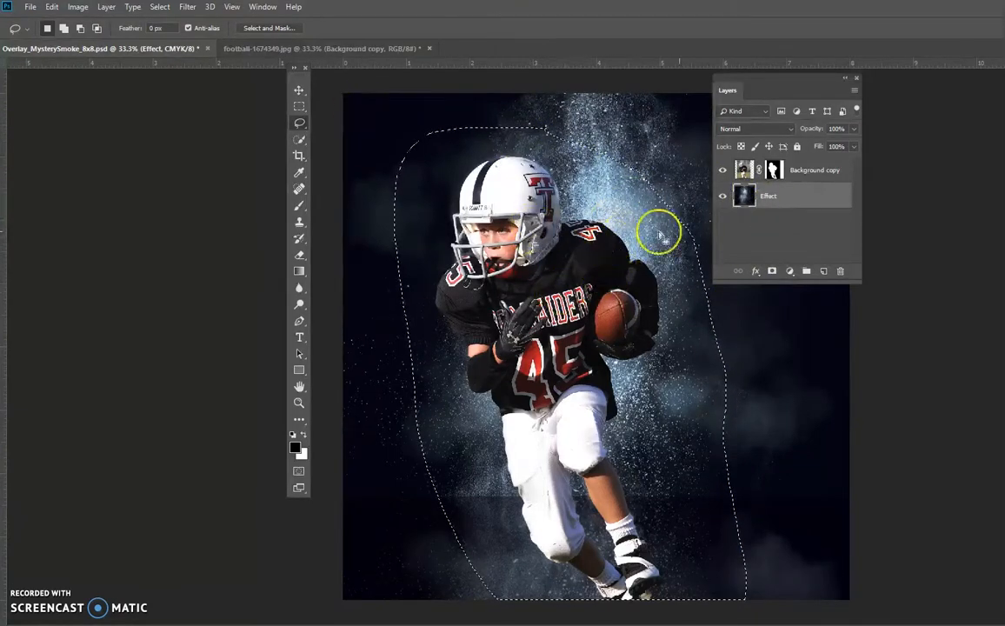
click(791, 204)
click(789, 198)
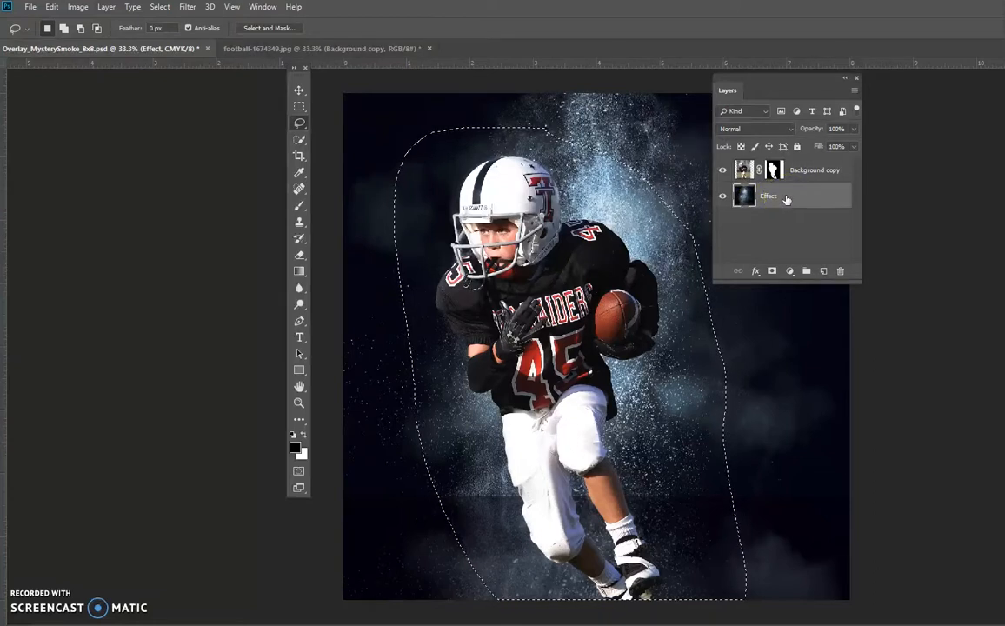
key(ctrl+j)
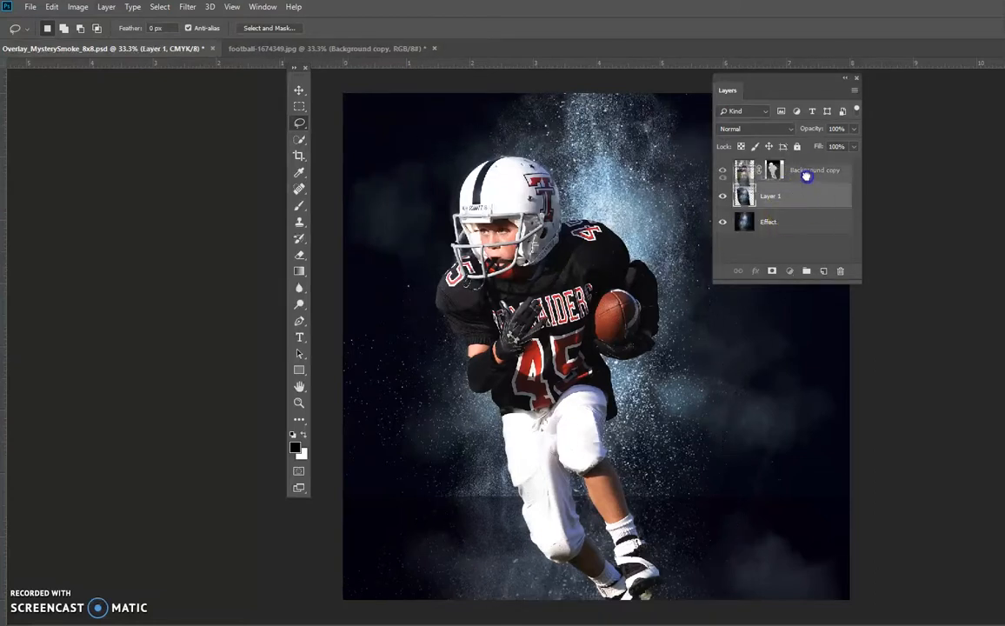
- Move the copied smoke layer above the player layer and set its blend mode to Lighten
click(744, 196)
drag(744, 197, 803, 157)
click(744, 170)
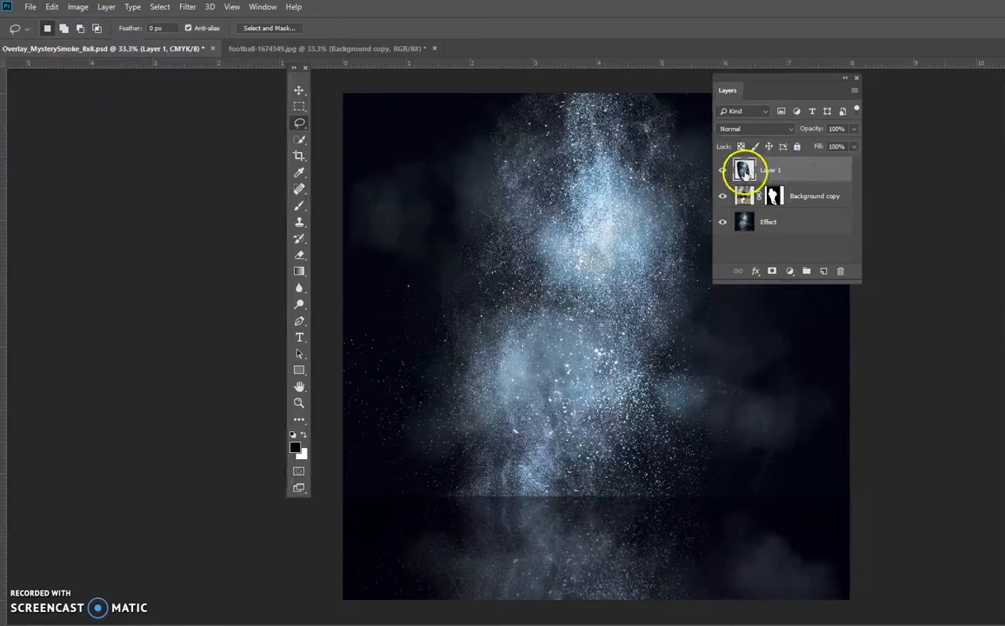
click(801, 179)
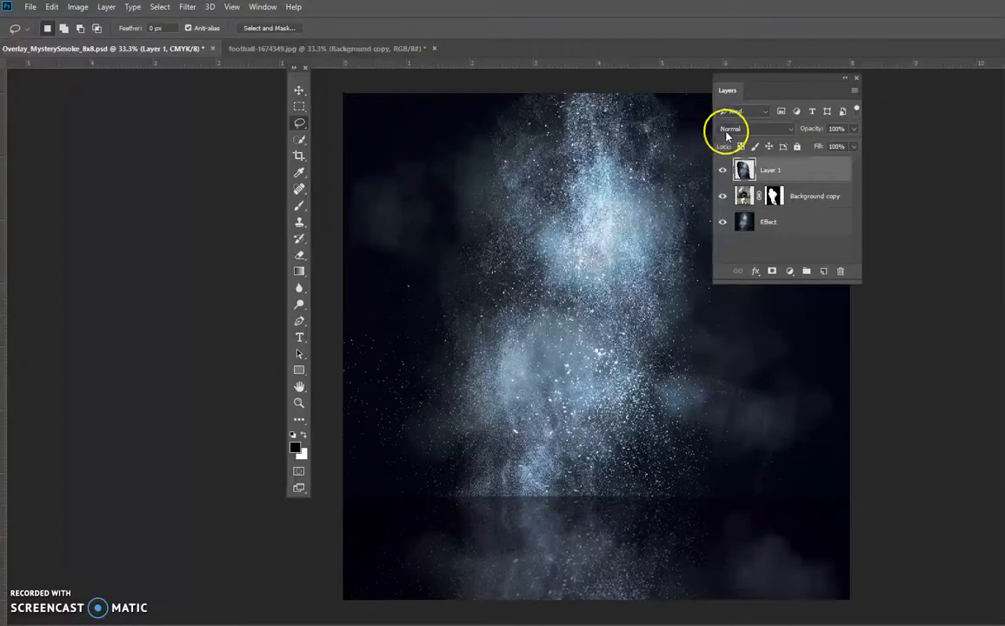
click(793, 132)
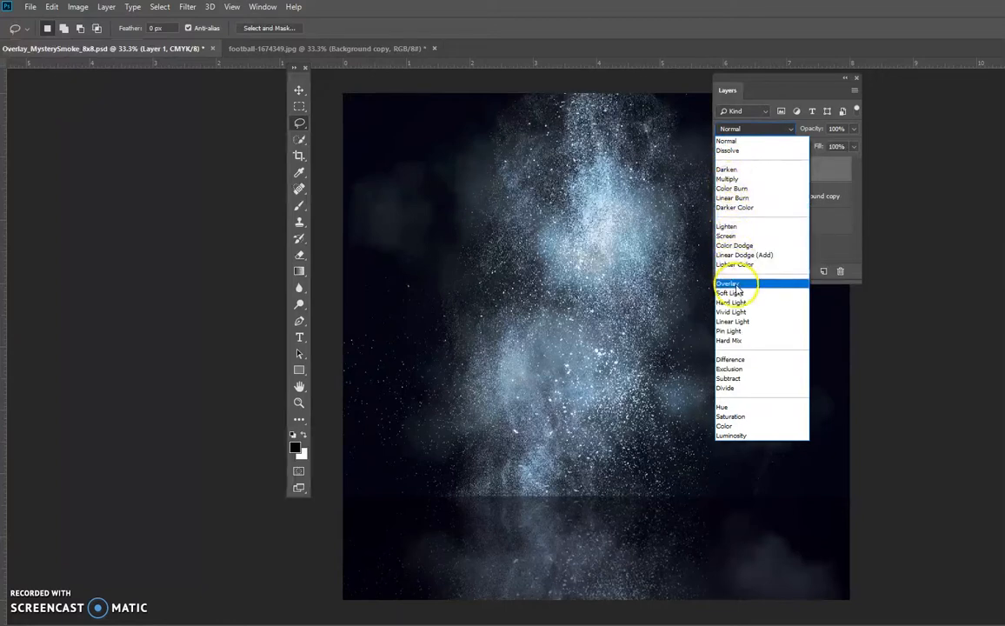
click(734, 227)
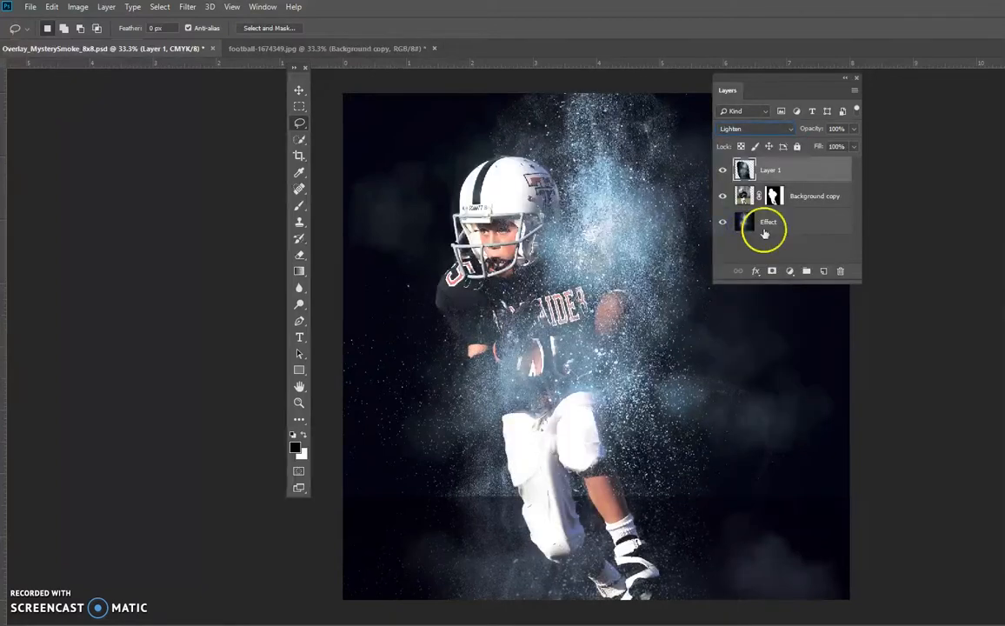
- Add a layer mask to the copied smoke layer and paint black over the player's face, jersey and ball with a size 300 brush at 22% opacity
drag(783, 83, 880, 98)
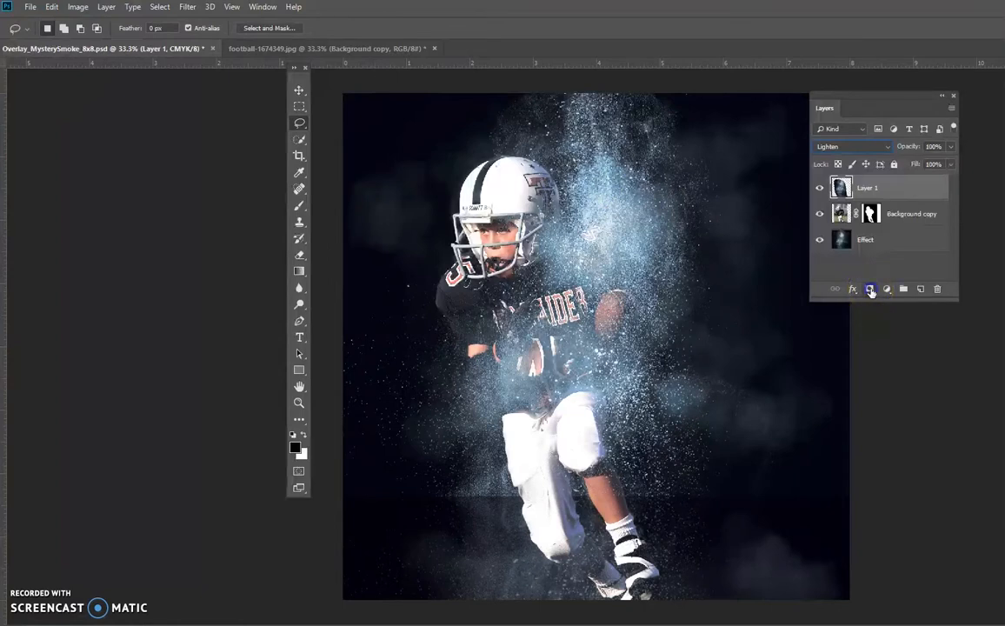
click(872, 290)
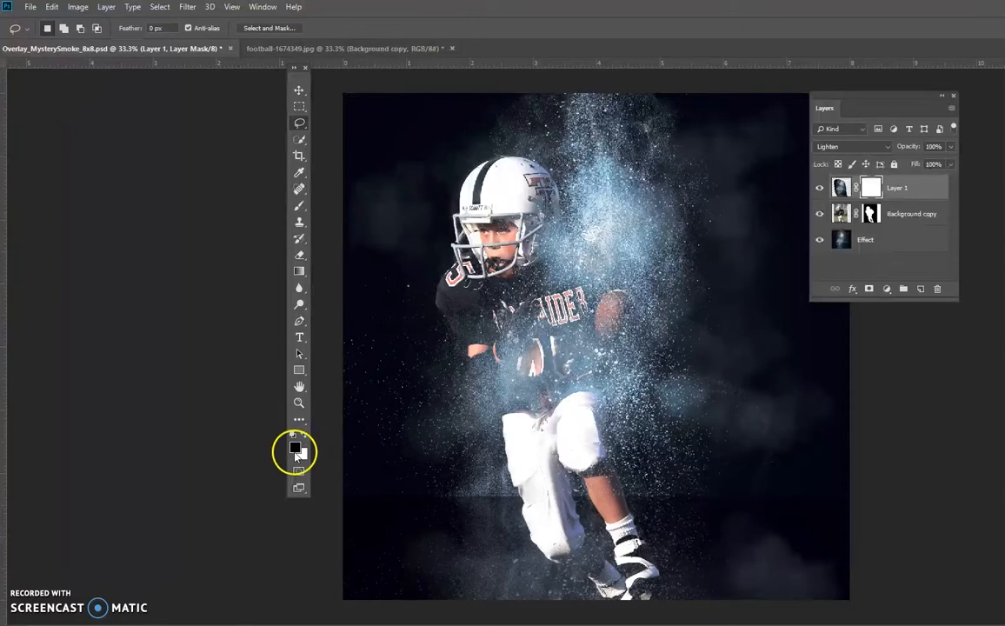
click(300, 206)
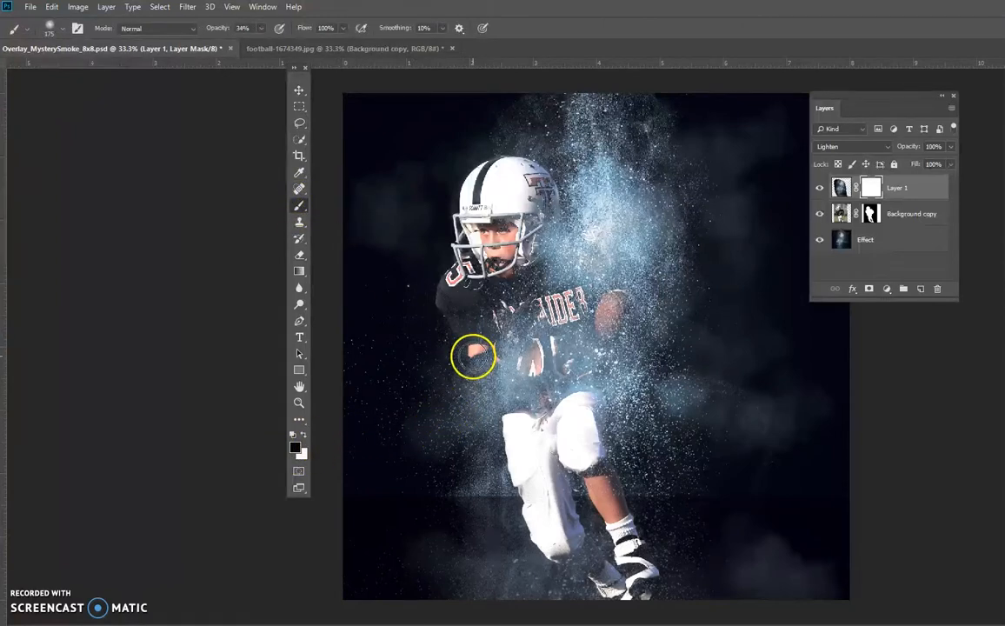
mouse_move(473, 356)
mouse_down()
mouse_move(467, 429)
mouse_move(485, 414)
mouse_move(489, 374)
mouse_move(528, 382)
mouse_move(512, 328)
mouse_move(546, 345)
mouse_move(566, 313)
mouse_move(554, 369)
mouse_move(564, 373)
mouse_move(531, 419)
mouse_move(557, 435)
mouse_move(533, 315)
mouse_move(514, 299)
mouse_move(509, 226)
mouse_move(494, 287)
mouse_up()
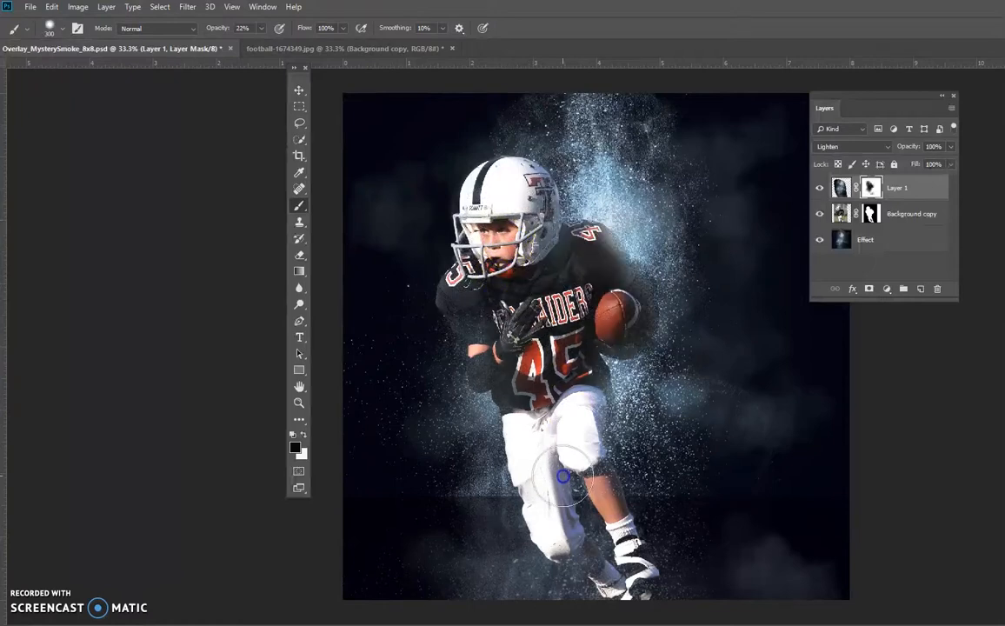
- Mask out more smoke over the player's legs, lower jersey and glove, raising the brush opacity to 55%
mouse_move(580, 441)
mouse_down()
mouse_move(532, 442)
mouse_move(504, 295)
mouse_move(591, 358)
mouse_up()
key(5)
key(5)
mouse_move(506, 349)
mouse_down()
mouse_move(605, 326)
mouse_move(617, 305)
mouse_move(476, 348)
mouse_move(536, 354)
mouse_move(491, 359)
mouse_up()
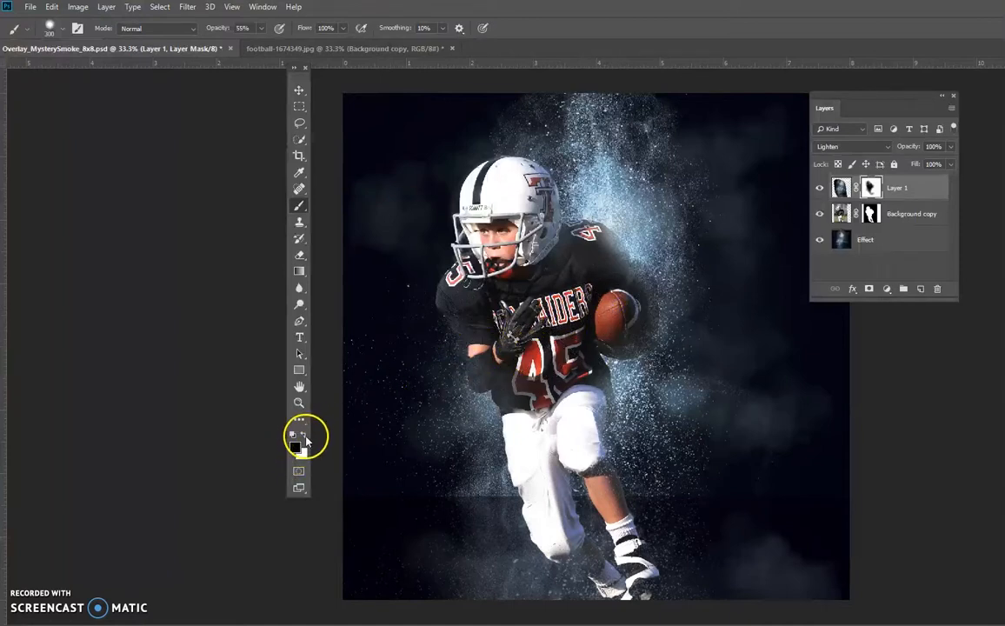
- Paint white on the smoke mask around the bent arm and jersey edge, and black over the shoulders, arms and jersey to balance the smoke
mouse_move(393, 410)
mouse_down()
mouse_move(522, 359)
mouse_move(471, 348)
mouse_move(430, 297)
mouse_move(439, 295)
mouse_up()
drag(491, 407, 474, 423)
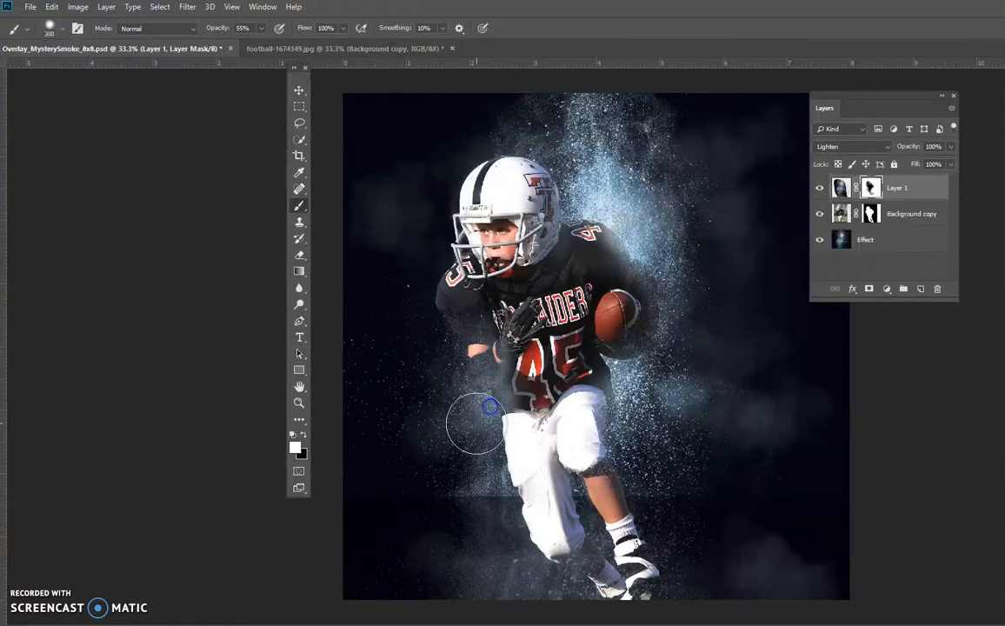
click(301, 434)
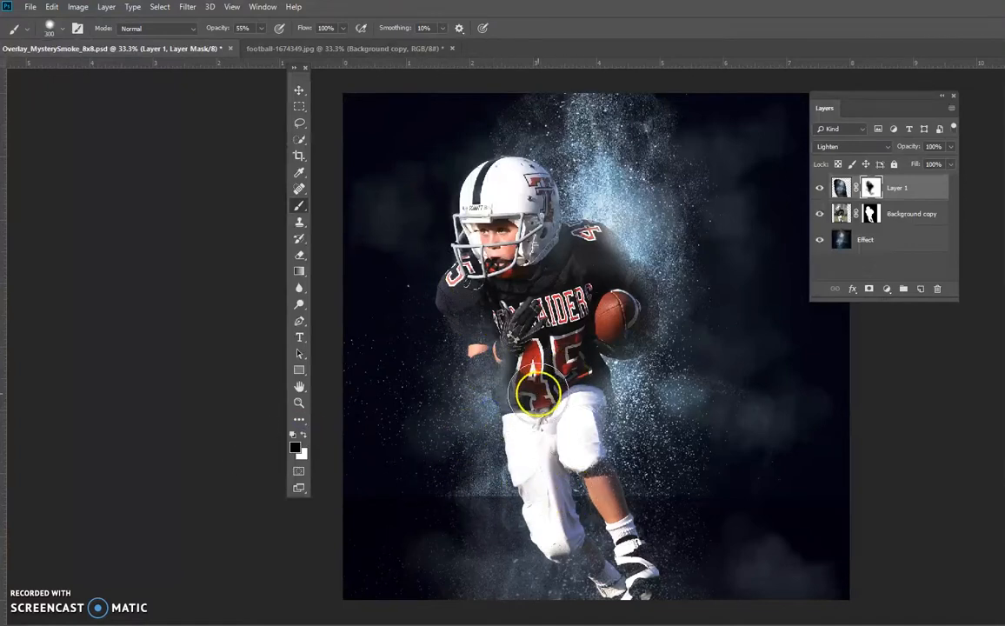
mouse_move(539, 261)
mouse_down()
mouse_move(588, 281)
mouse_move(647, 261)
mouse_up()
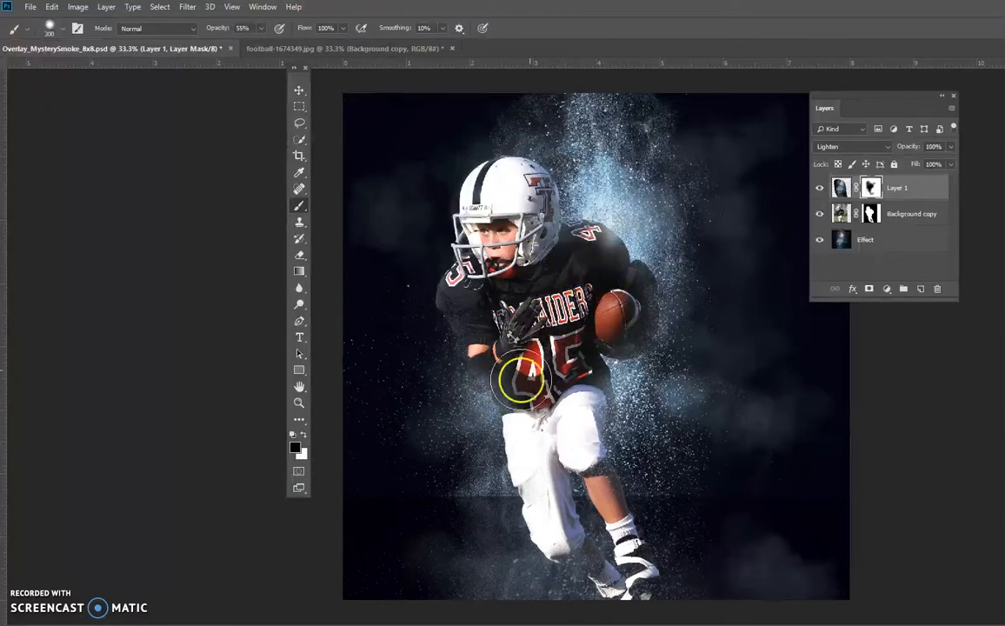
key(v)
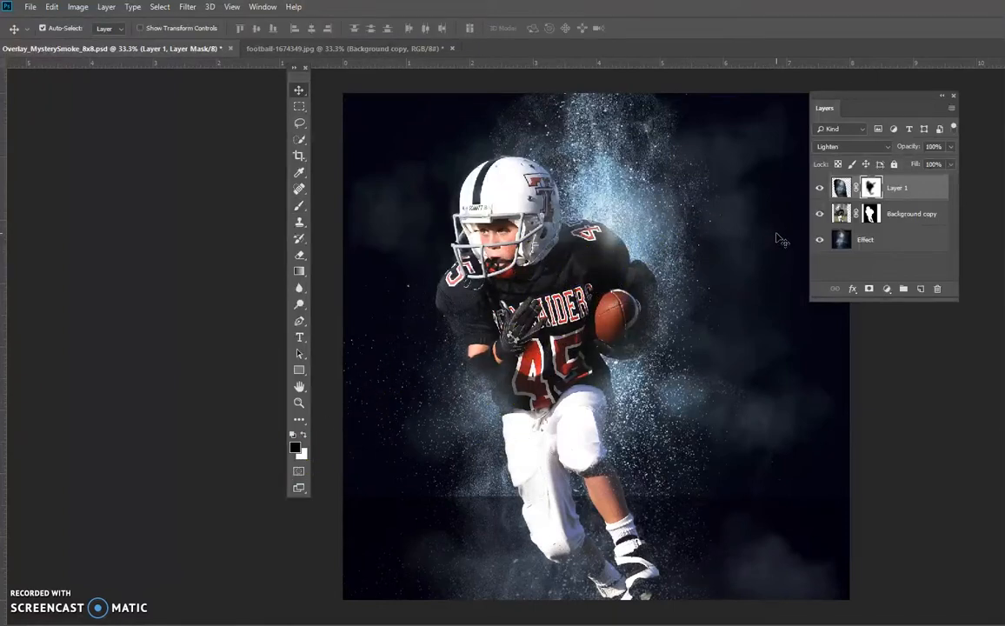